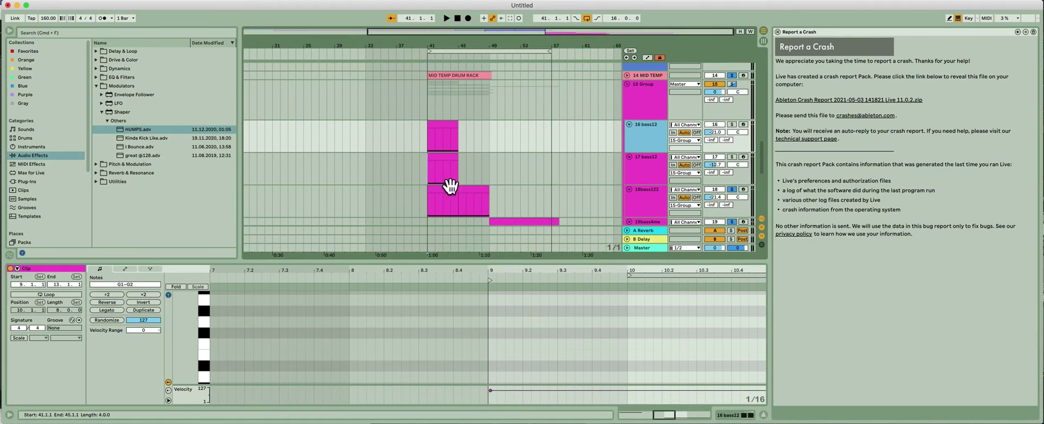
Step: Play back the arrangement briefly from bar 41 to hear the bass section
left_click(423, 175)
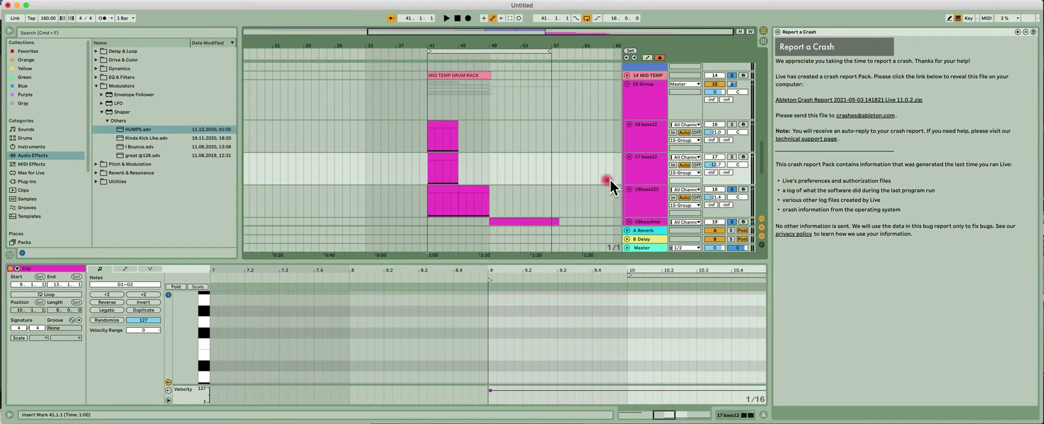
key("space")
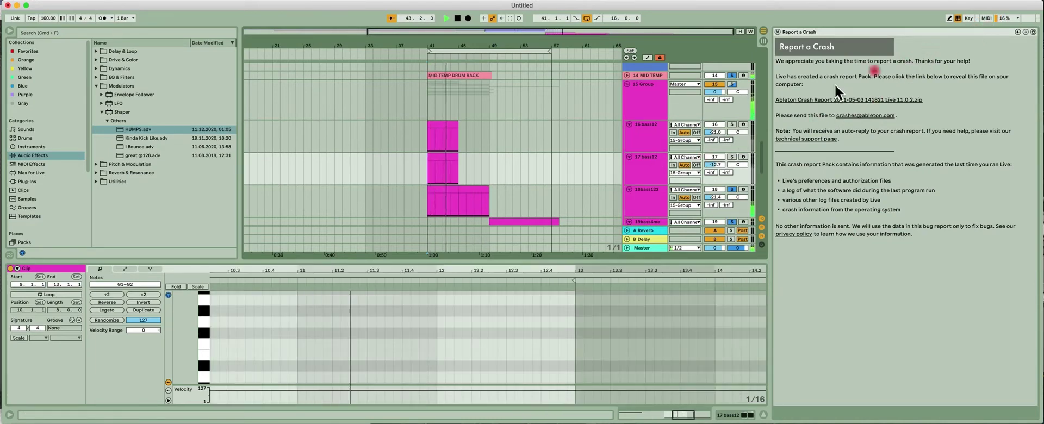
key("space")
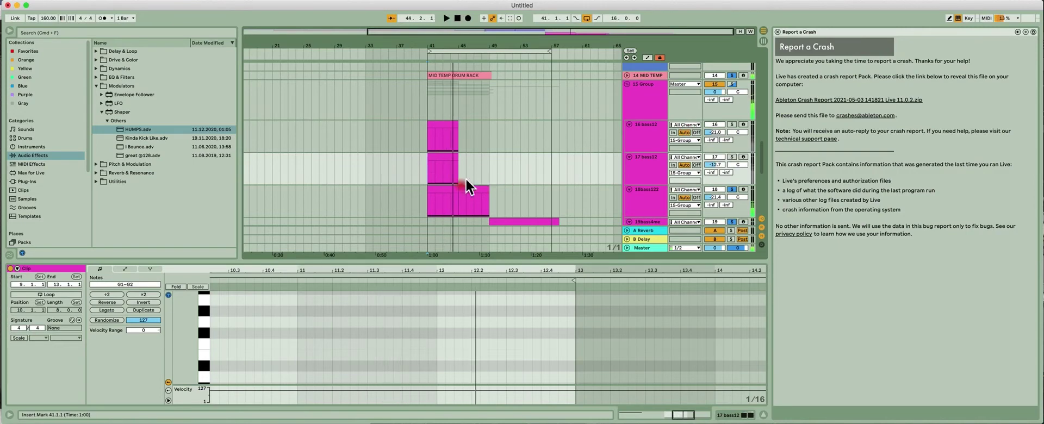
Step: Freeze all the grouped bass tracks from 16 bass12 through 24 bass monster, and play them back from bar 41
left_click(659, 147)
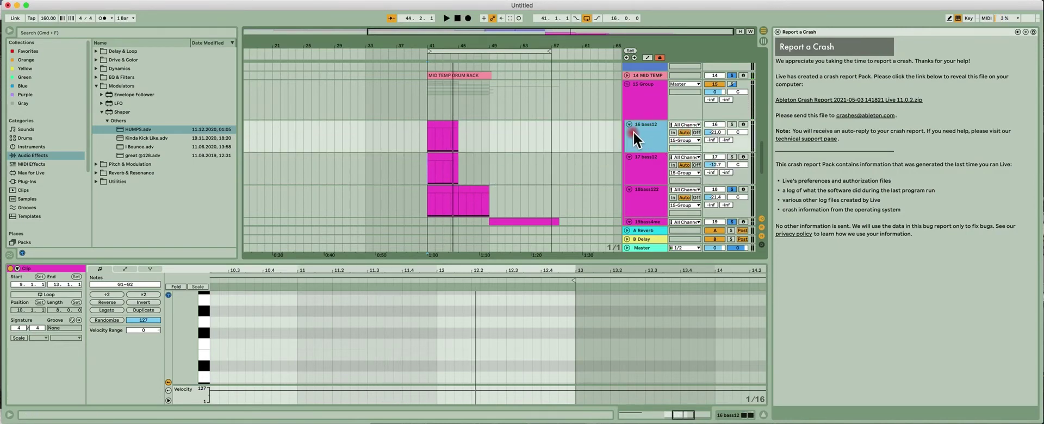
scroll(635, 140, "down", 3)
scroll(637, 140, "down", 8)
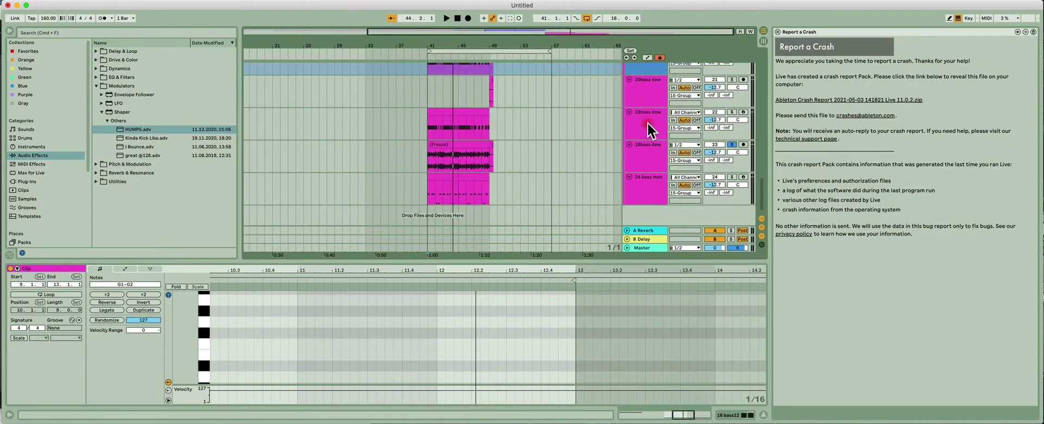
scroll(648, 131, "up", 6)
scroll(647, 123, "up", 2)
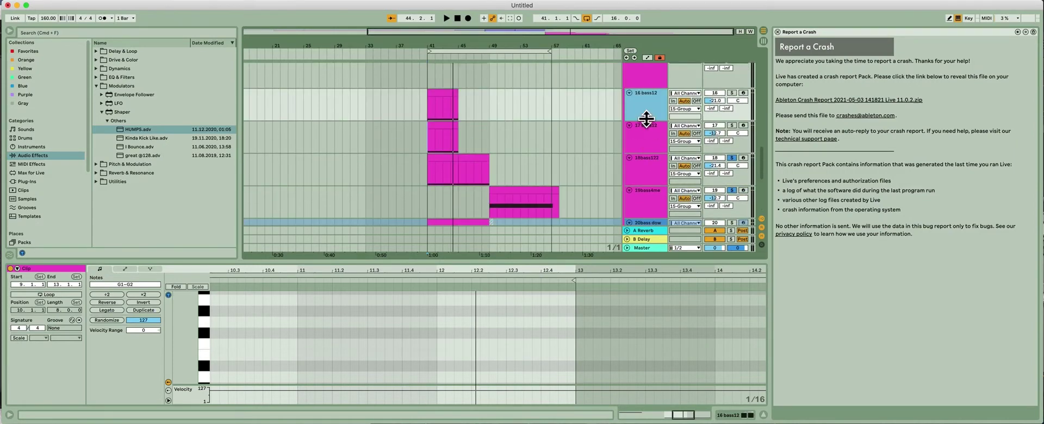
scroll(650, 133, "down", 5)
scroll(648, 131, "down", 3)
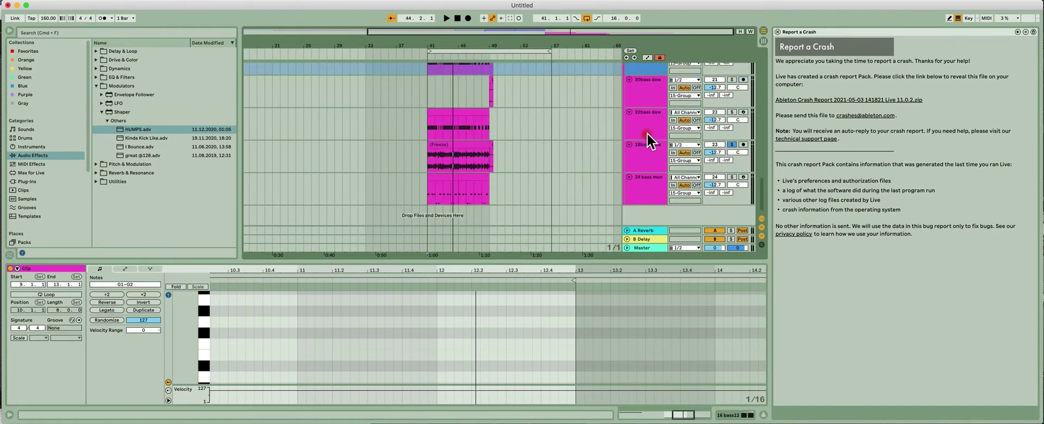
left_click(658, 182, "shift")
right_click(656, 188)
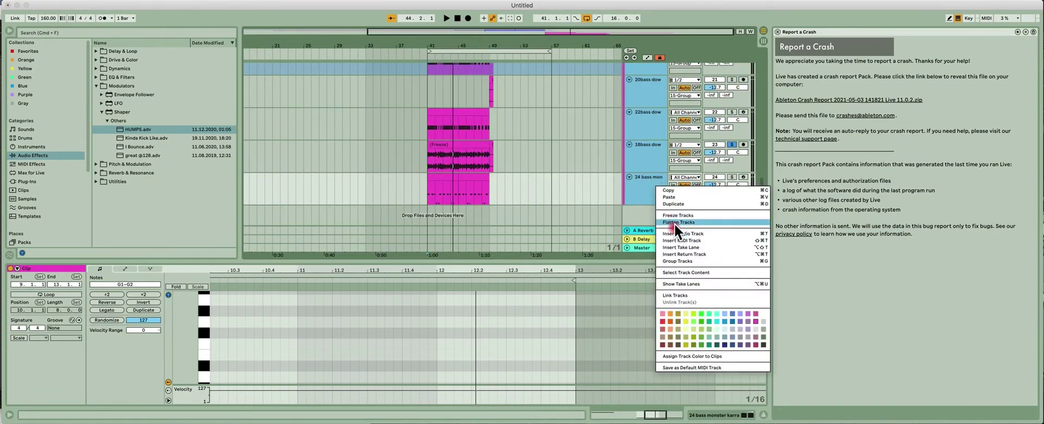
left_click(671, 215)
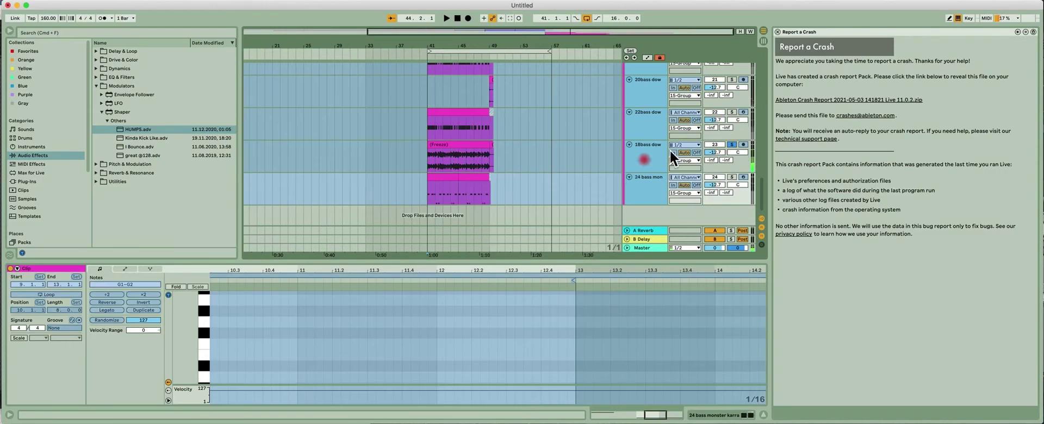
key("space")
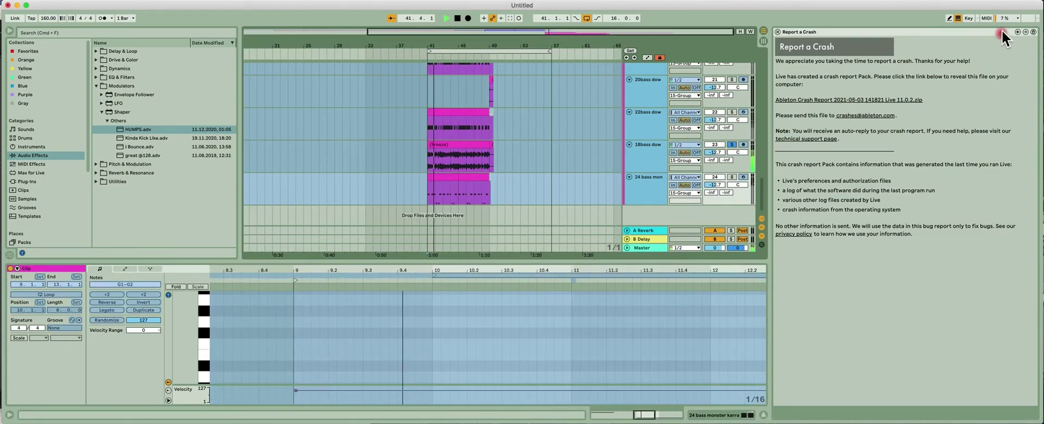
key("space")
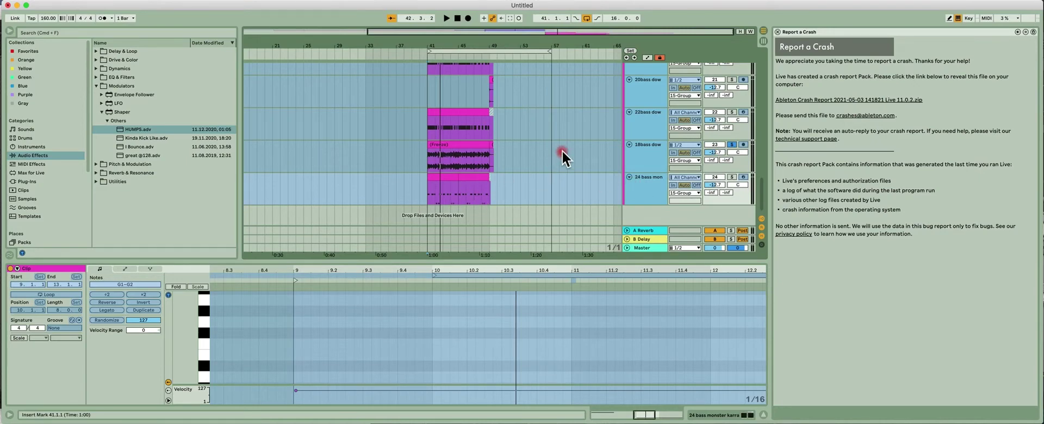
Step: Duplicate the frozen 16 bass12 track and flatten the duplicate to audio
scroll(541, 156, "up", 5)
scroll(541, 152, "up", 1)
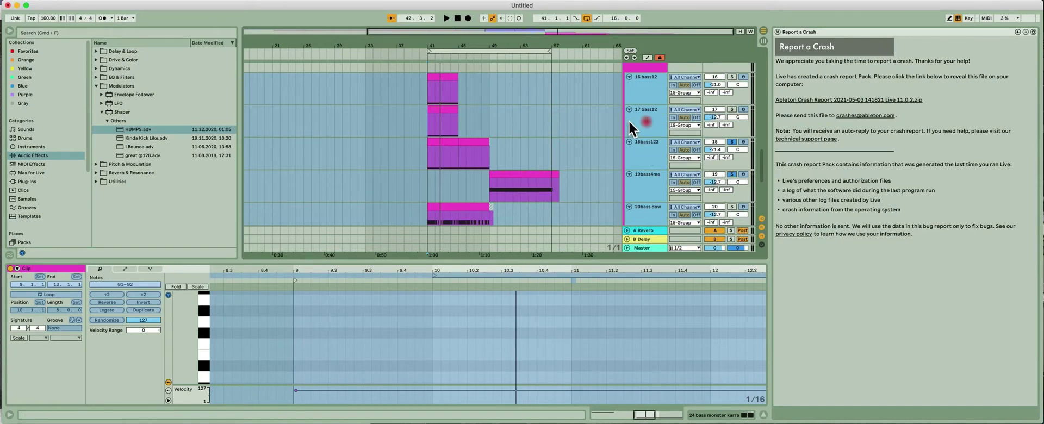
right_click(654, 90)
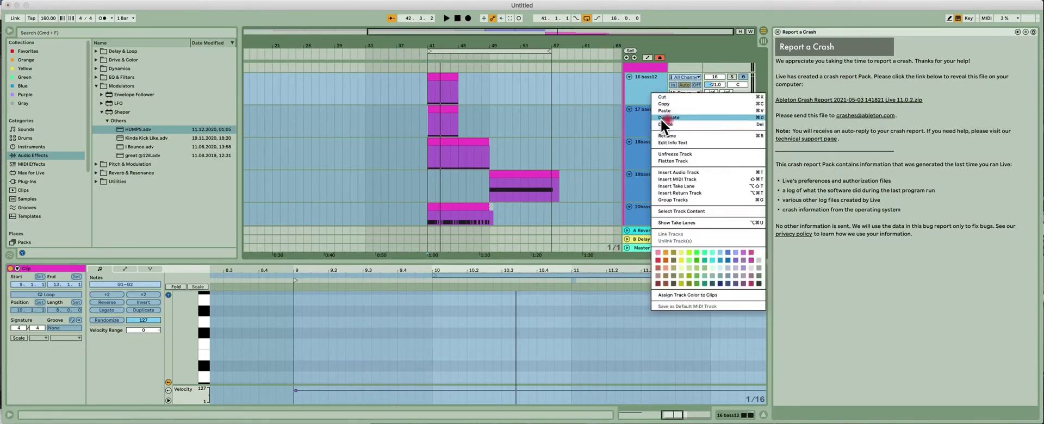
left_click(652, 117)
right_click(651, 117)
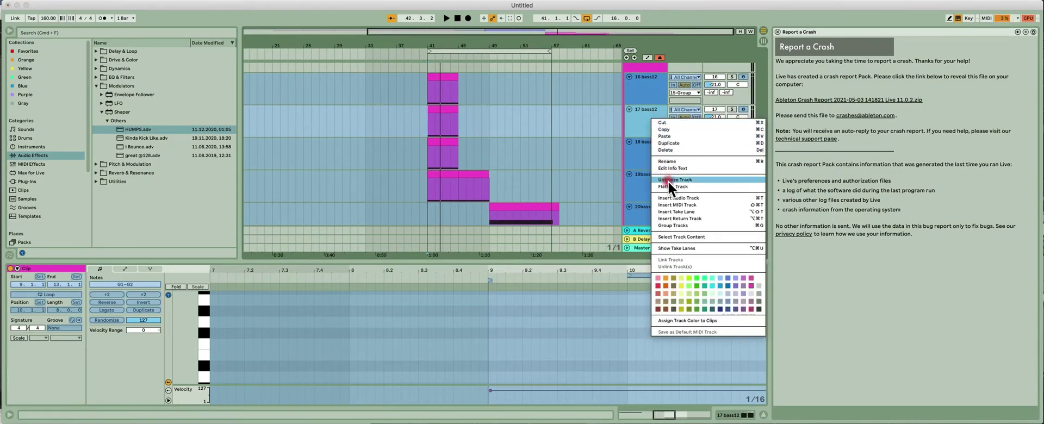
left_click(661, 123)
left_click(546, 117)
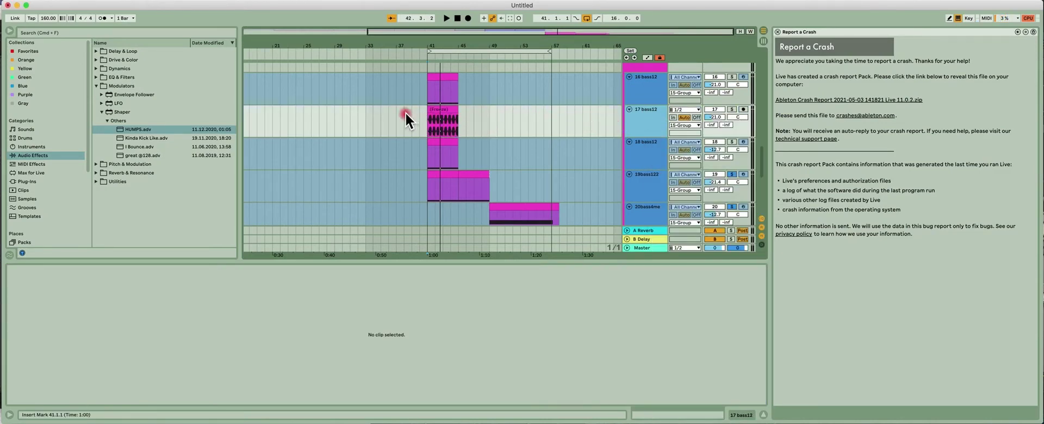
Step: Collapse the original 16 bass12 track and delete the flattened duplicate below it
left_click(630, 77)
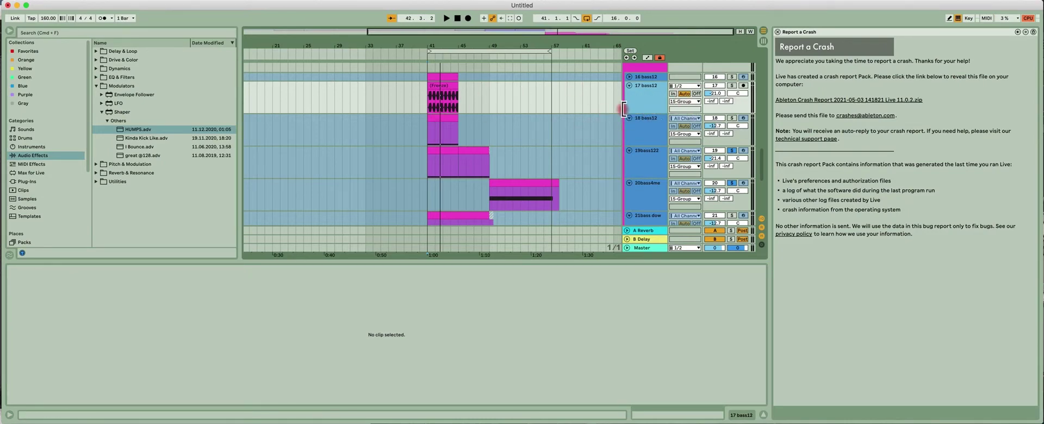
scroll(621, 133, "up", 1)
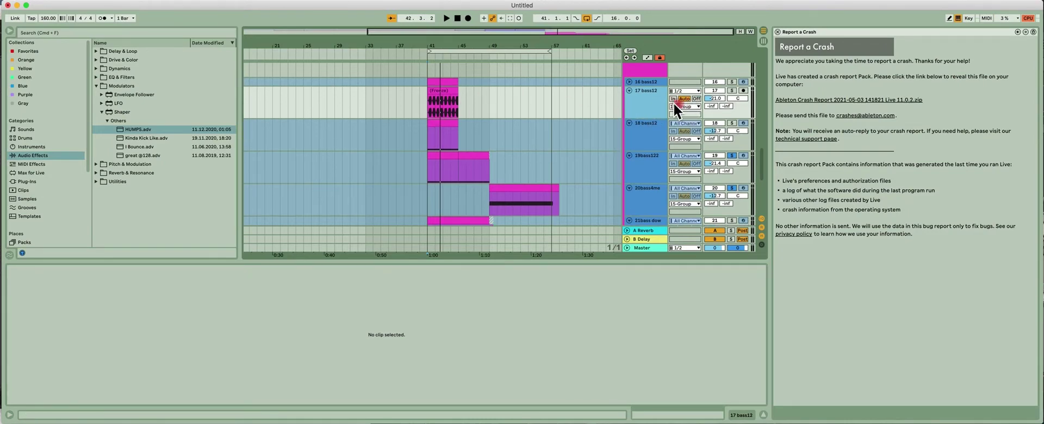
right_click(645, 104)
left_click(657, 127)
Step: Play back the WRECKLESS DRUMS section from bar 37
scroll(541, 139, "up", 5)
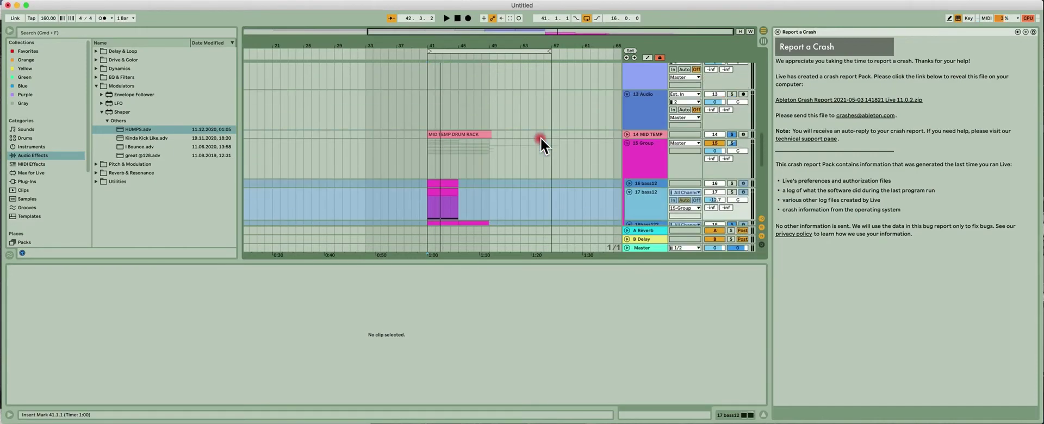
scroll(540, 137, "up", 10)
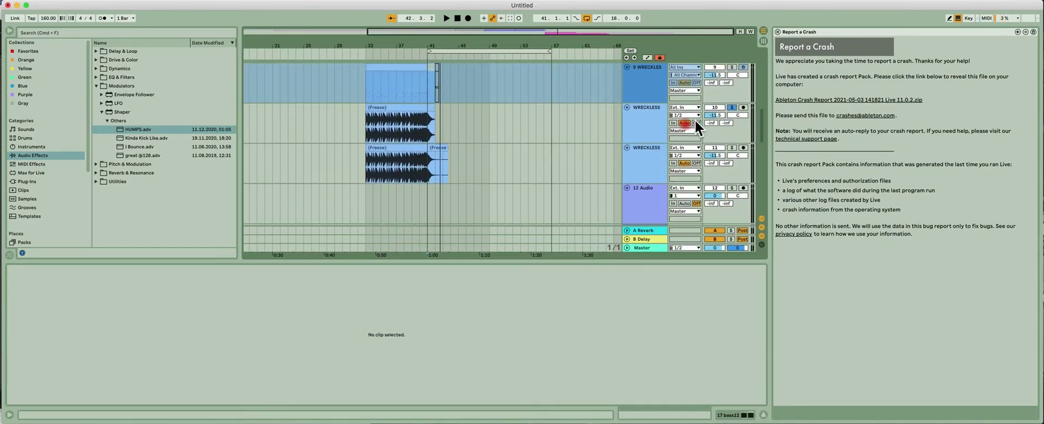
left_click(573, 88)
left_click(416, 93)
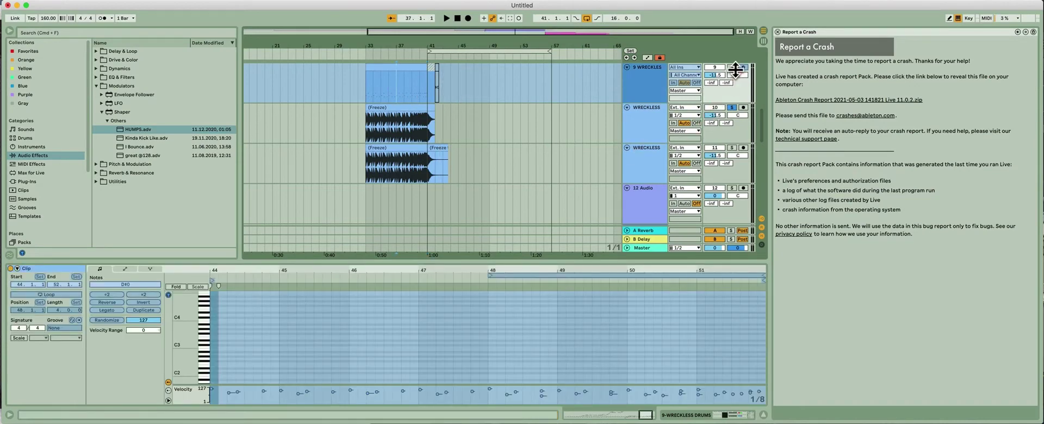
key("space")
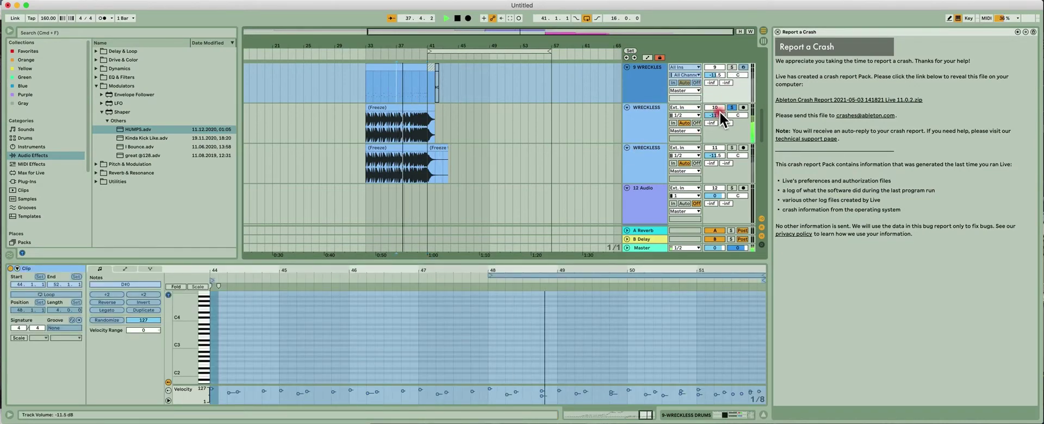
key("space")
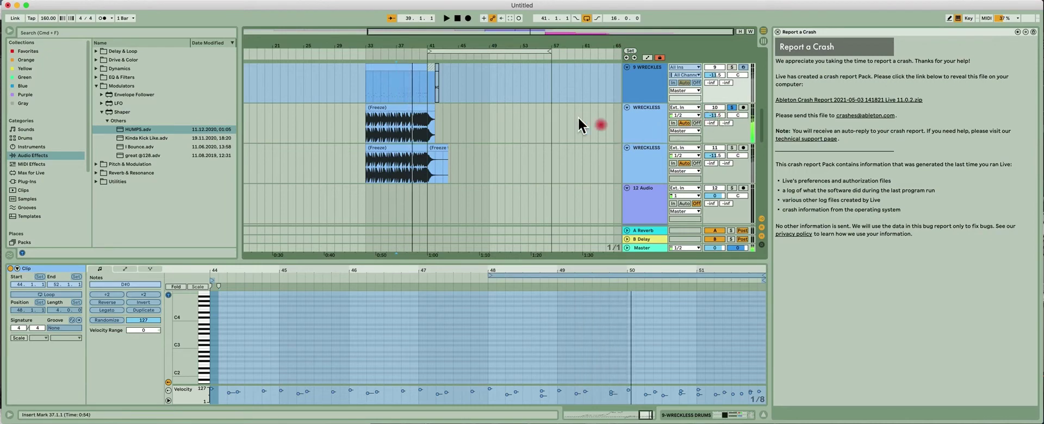
Step: Duplicate the frozen 9-WRECKLESS DRUMS track and flatten the duplicate to audio
right_click(652, 94)
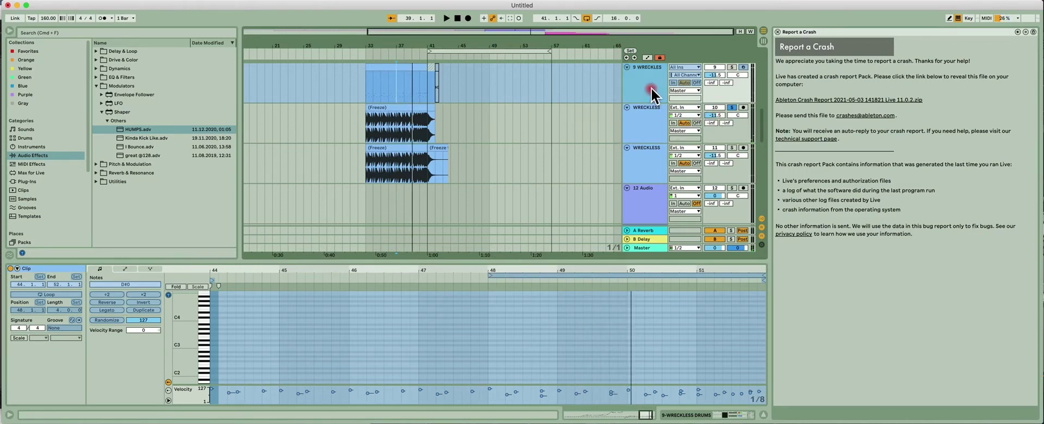
left_click(669, 115)
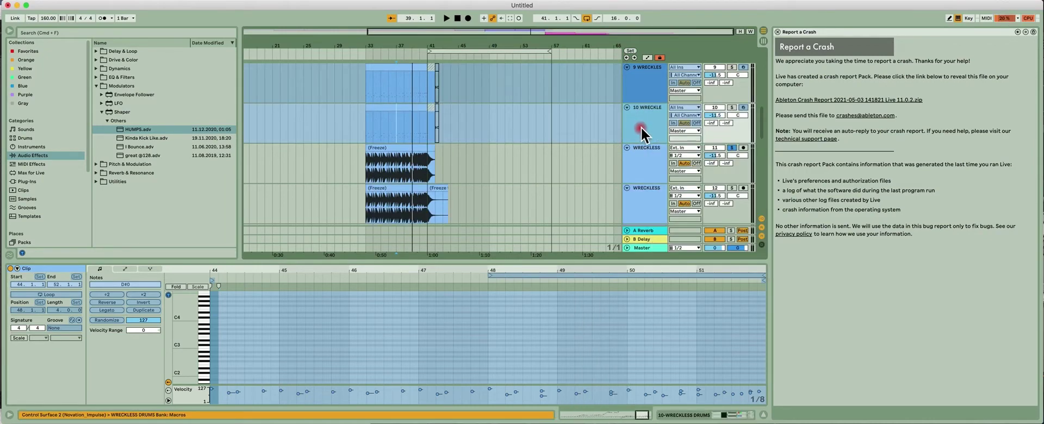
right_click(647, 122)
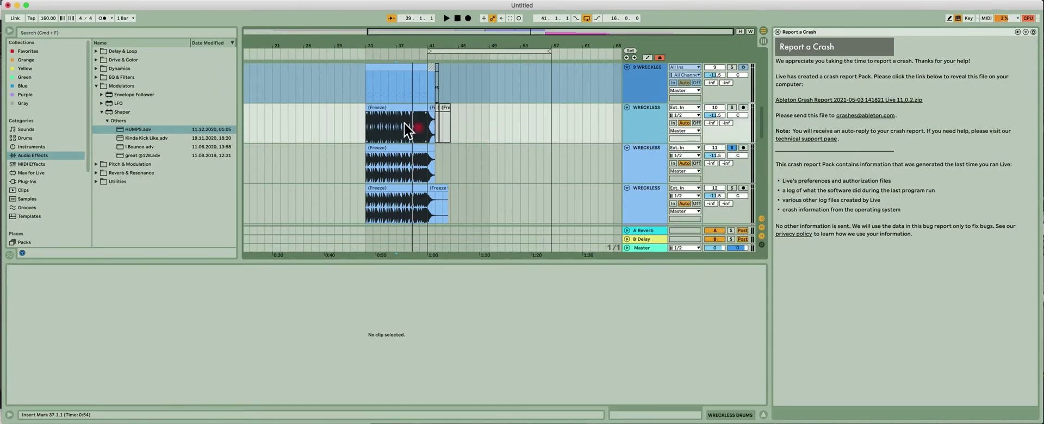
Step: Consolidate the flattened drum clip spanning bars 33 to 41 and set its gain to 0.00 dB
left_click(401, 108)
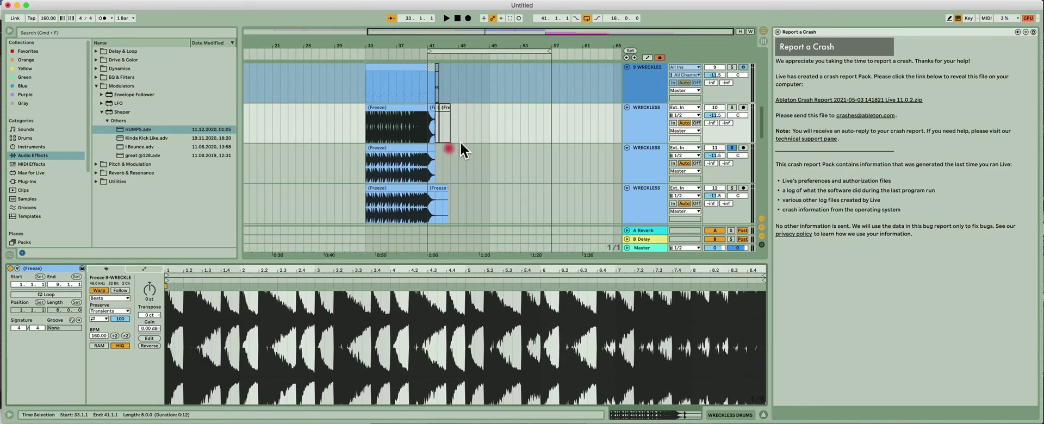
right_click(401, 109)
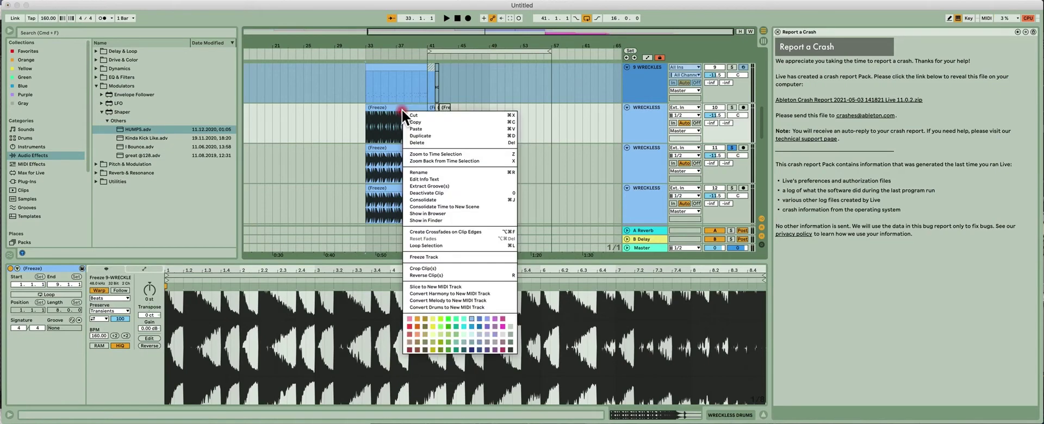
left_click(435, 200)
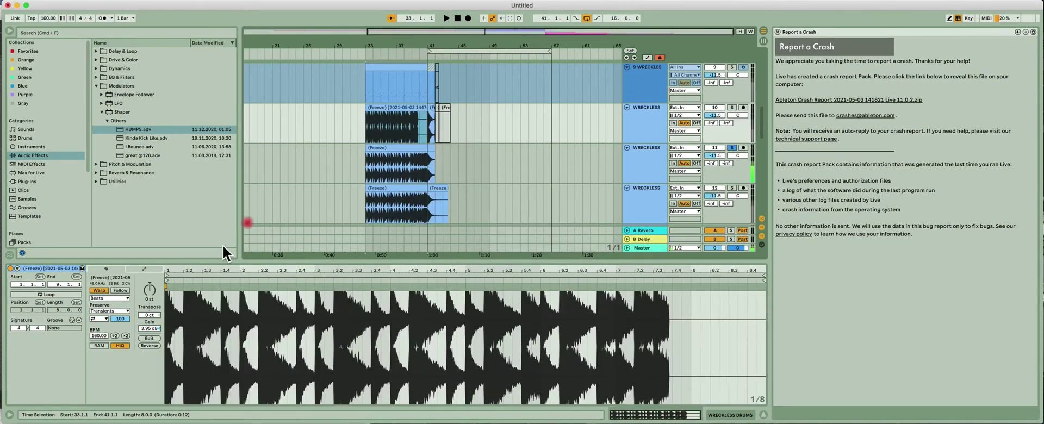
left_click(143, 336)
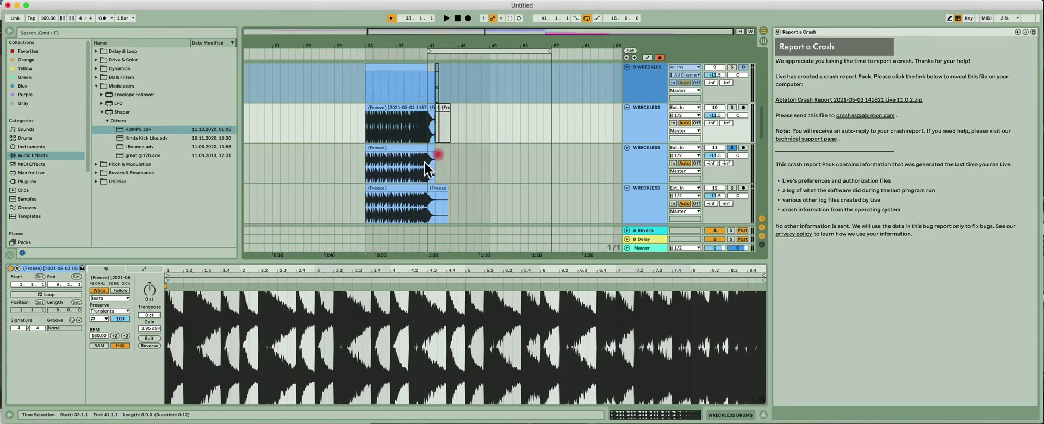
double_click(148, 328)
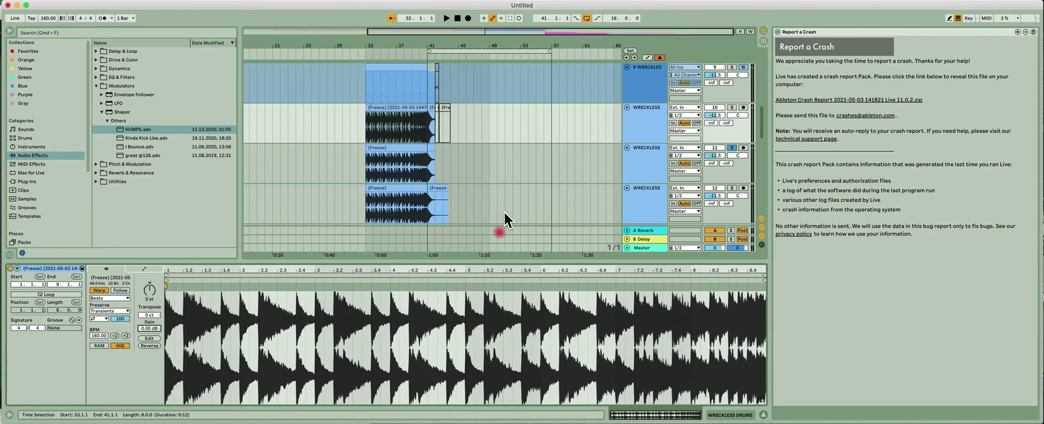
Step: Examine the original and flattened WRECKLESS drum tracks and the frozen tracks in the bass group
left_click(460, 122)
left_click(478, 127)
left_click(422, 115)
left_click(426, 125)
left_click(387, 109)
left_click(418, 79)
left_click(417, 88)
left_click(436, 159)
scroll(436, 157, "up", 1)
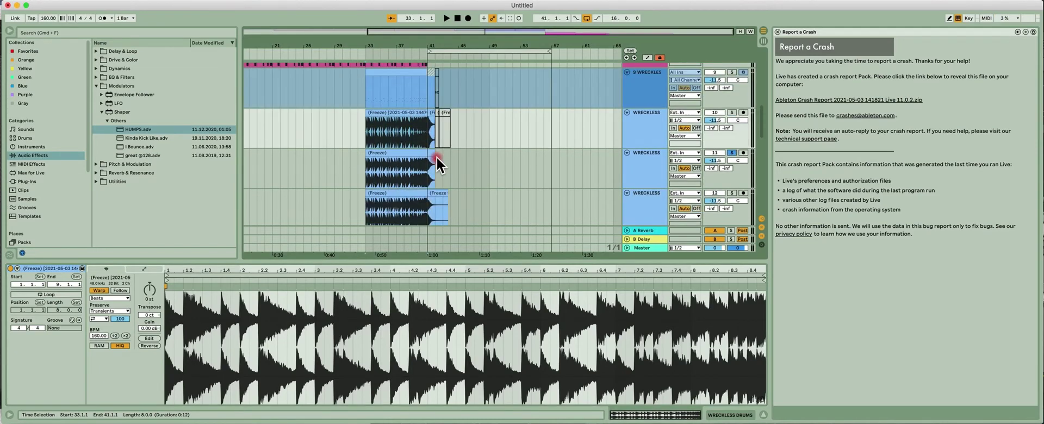
left_click(497, 159)
scroll(500, 161, "down", 5)
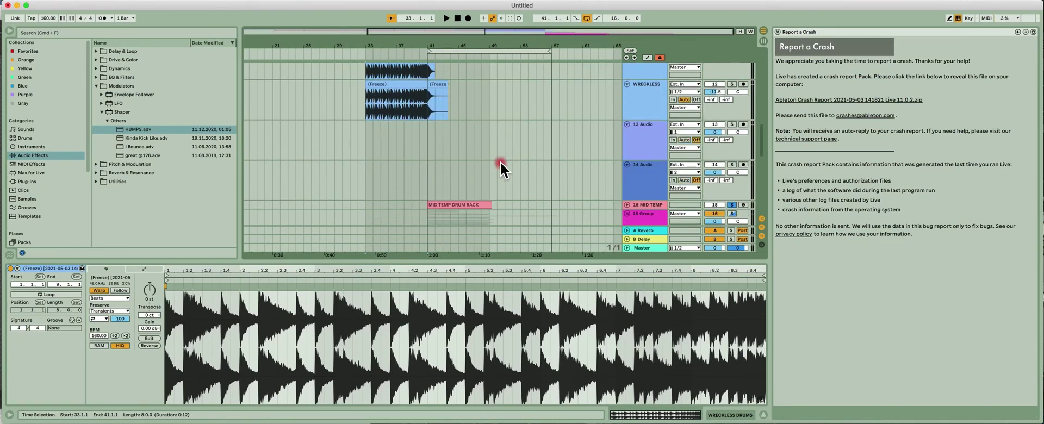
scroll(497, 157, "down", 5)
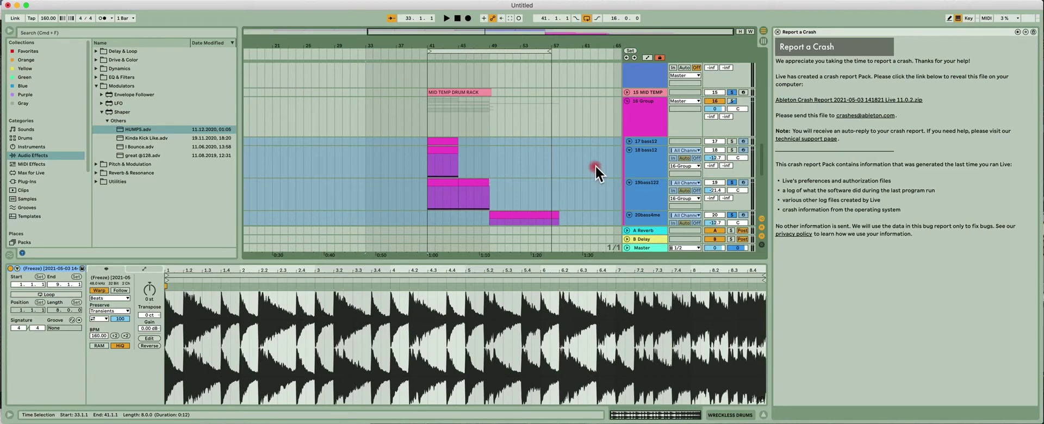
scroll(595, 168, "down", 5)
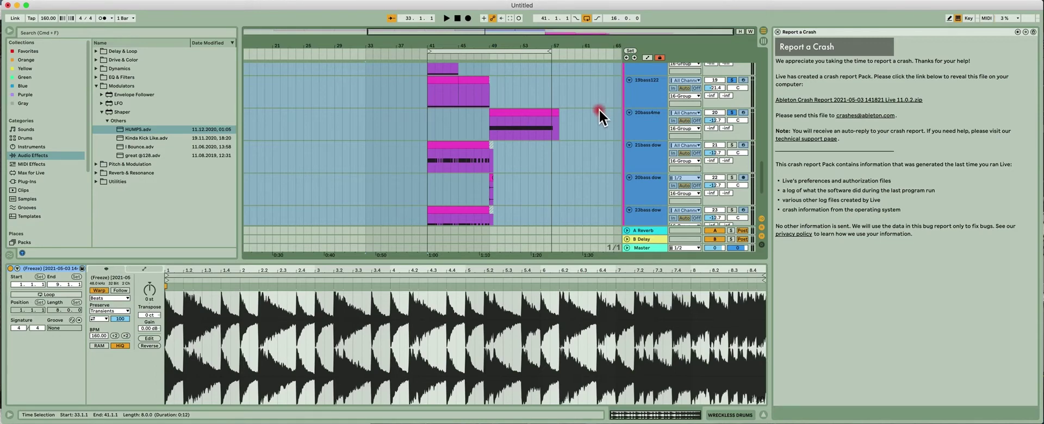
scroll(600, 112, "up", 3)
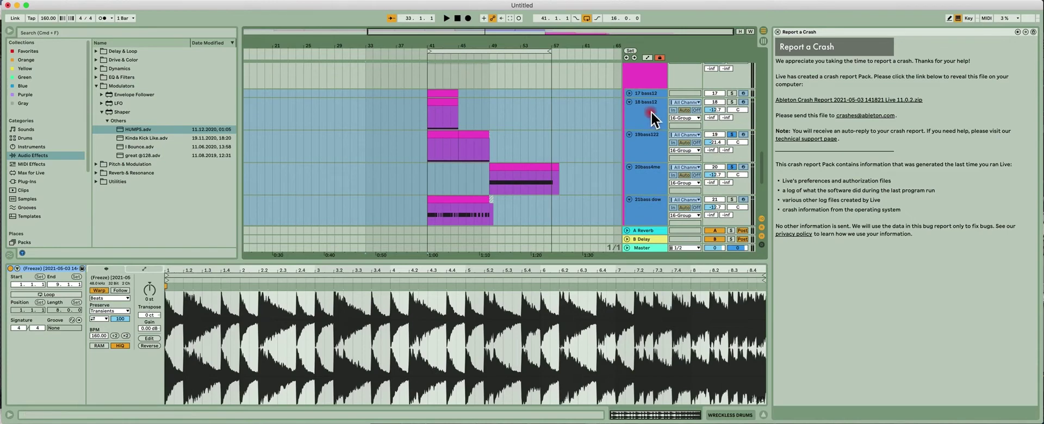
Step: Duplicate the frozen 18 bass12 track and flatten the duplicate to audio
scroll(648, 115, "down", 2)
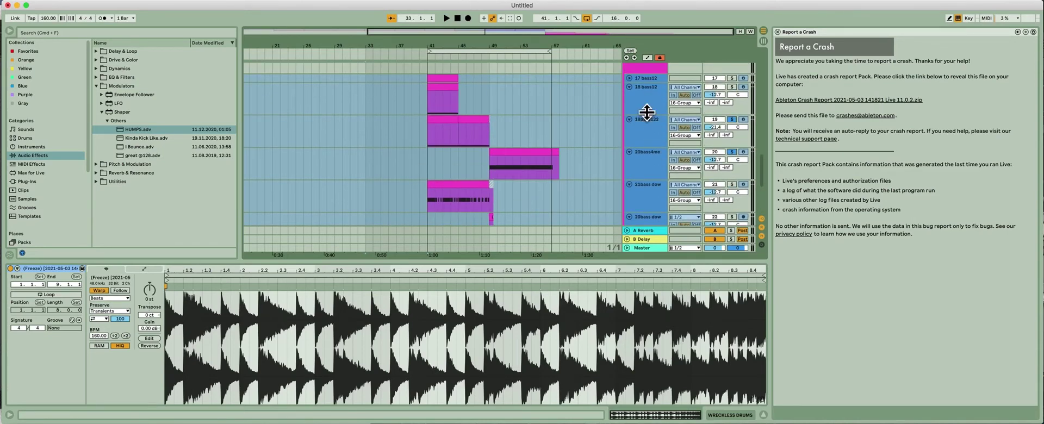
right_click(647, 108)
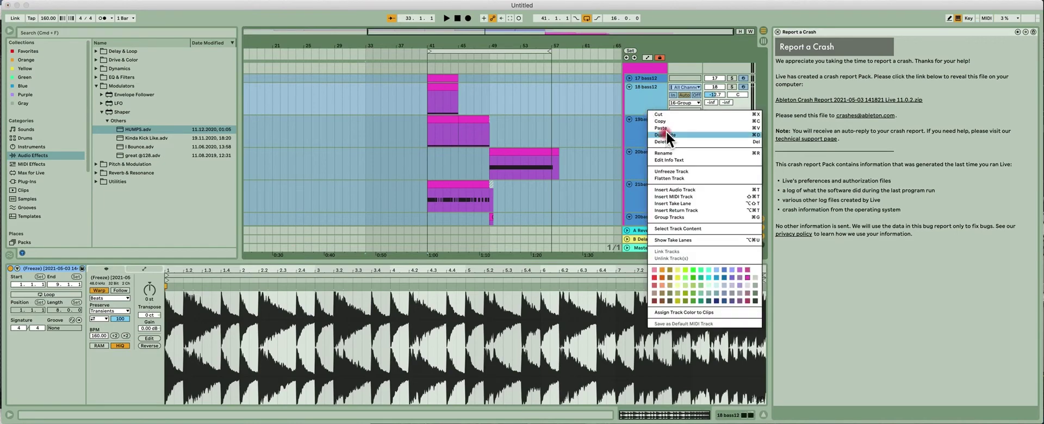
left_click(648, 132)
right_click(642, 127)
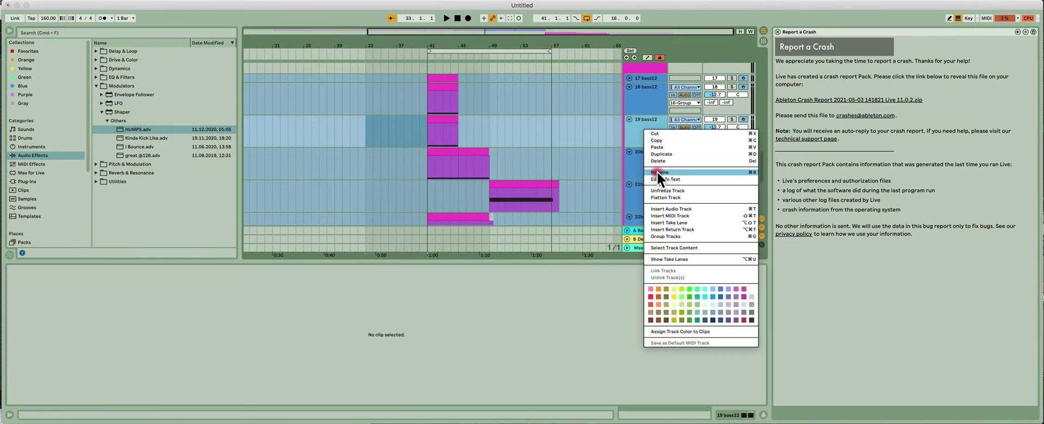
left_click(671, 196)
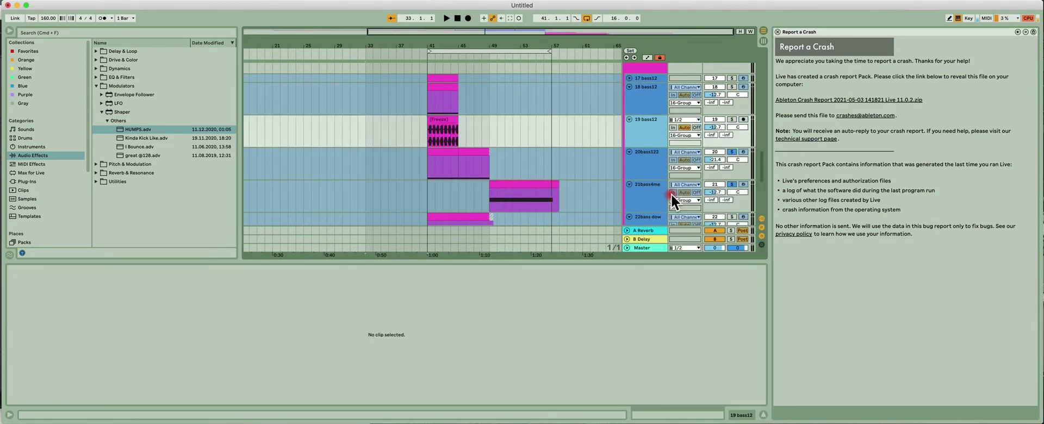
left_click(501, 126)
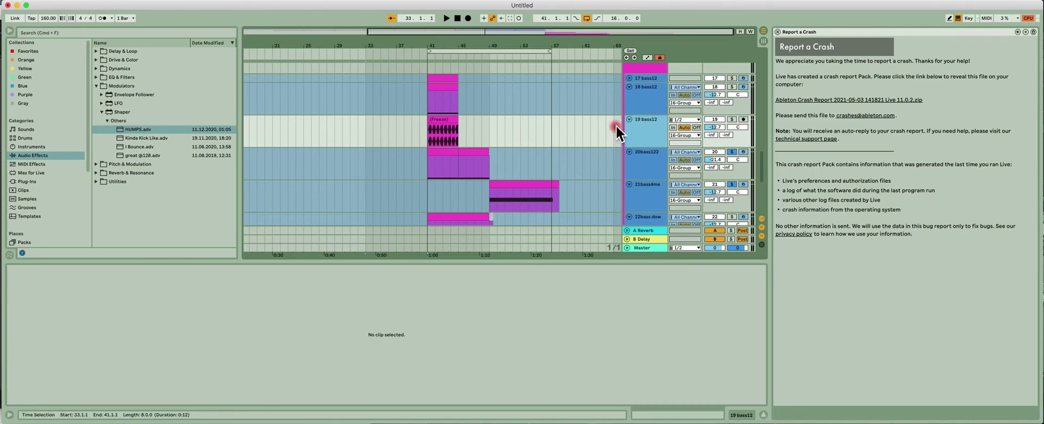
Step: Unfreeze the 24bass down woah track and inspect its Serum, Kickstart, Auto Pan and HUMPS devices
scroll(638, 128, "down", 5)
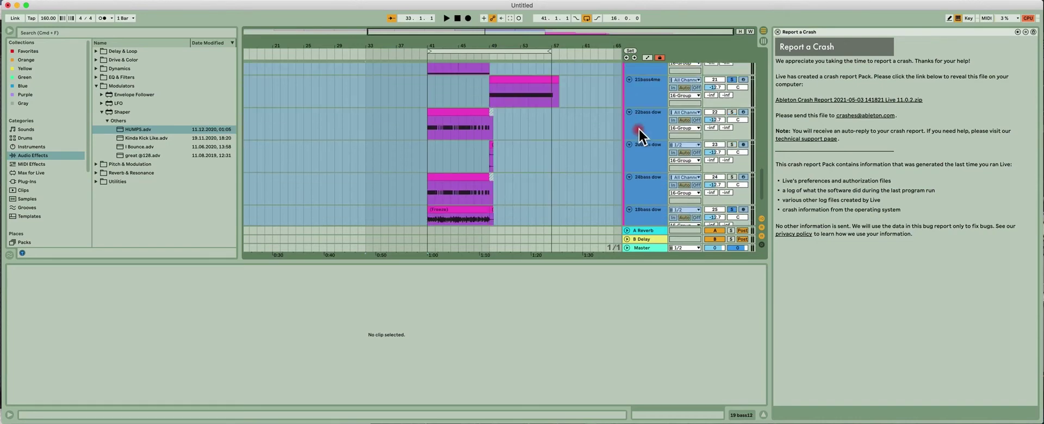
left_click(644, 162)
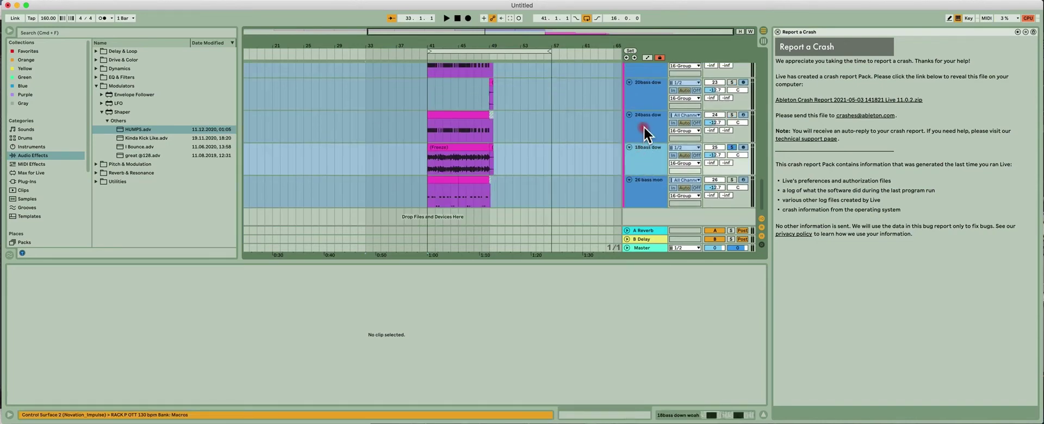
left_click(645, 135)
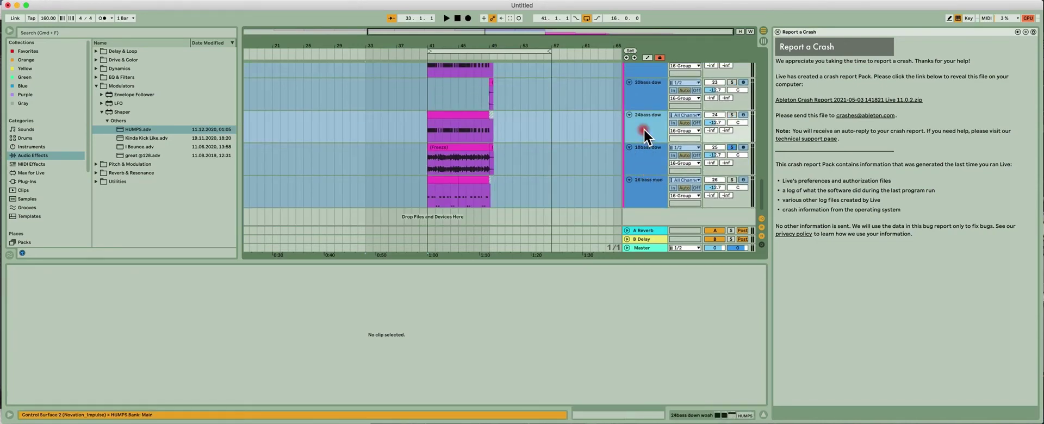
scroll(643, 163, "up", 2)
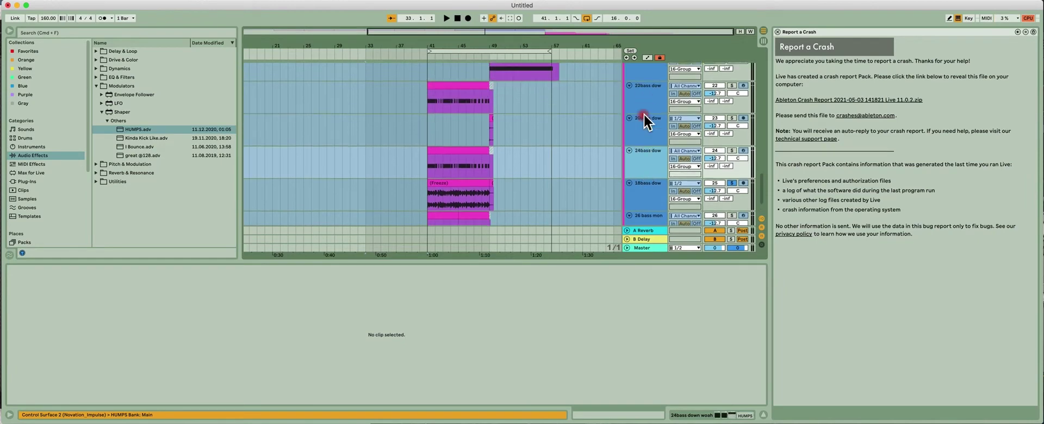
left_click(644, 171)
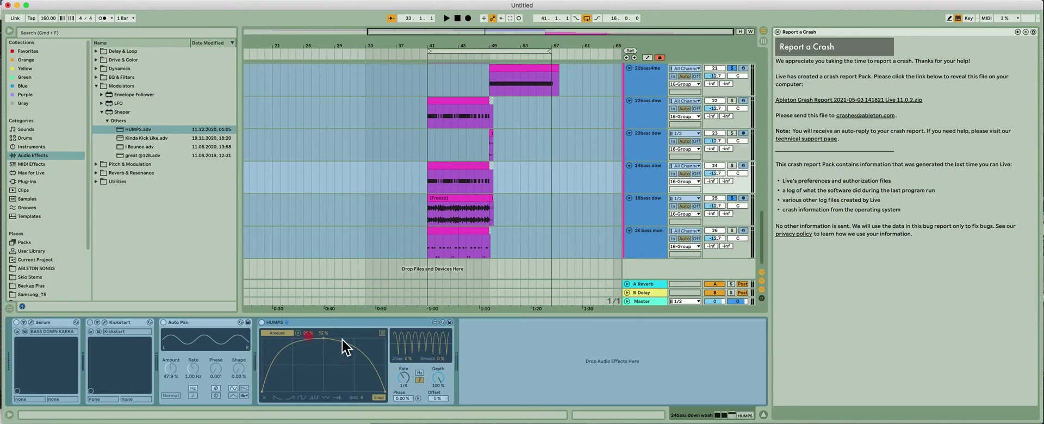
right_click(645, 177)
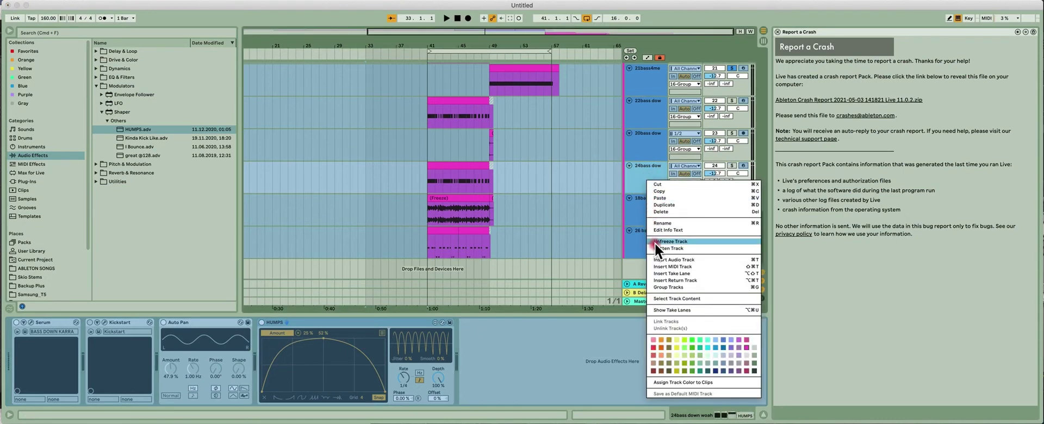
left_click(683, 240)
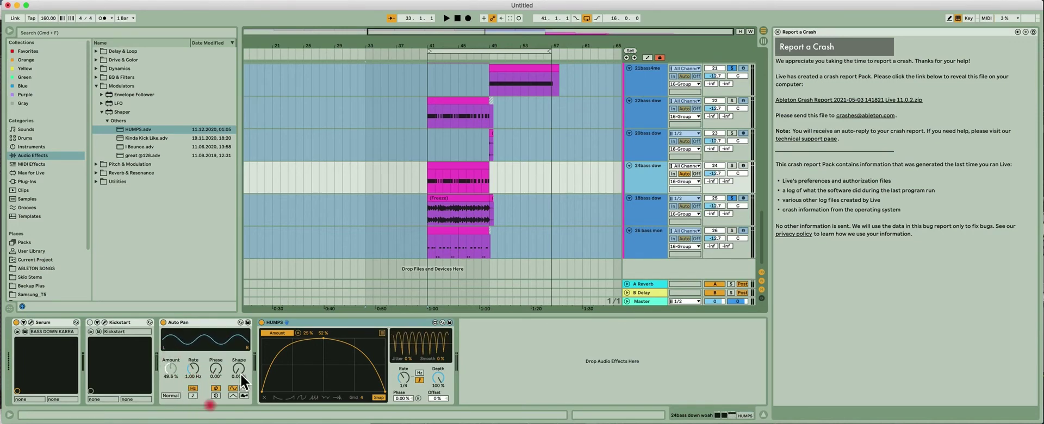
left_click(476, 133)
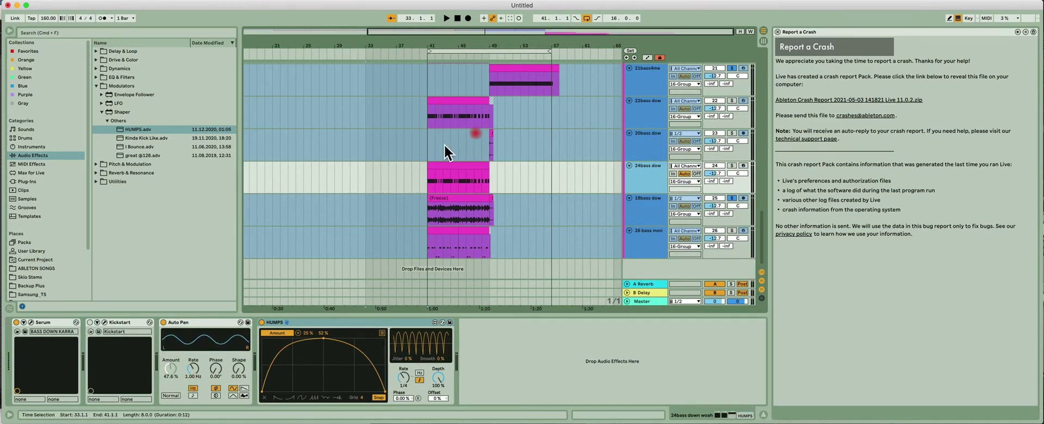
left_click(495, 190)
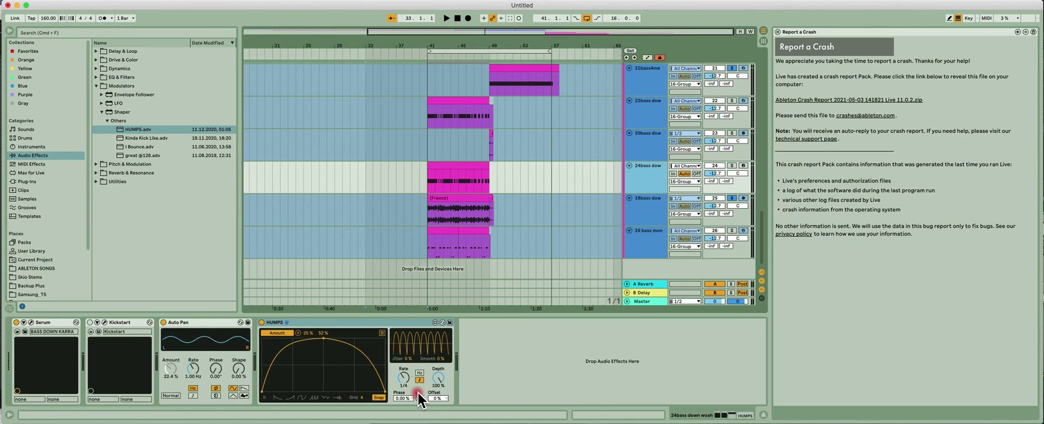
left_click(491, 162)
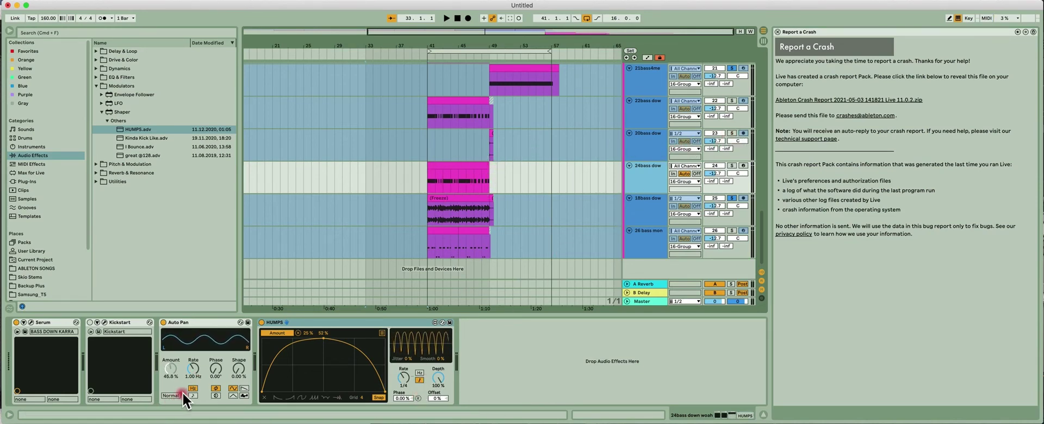
Step: Refreeze the 24bass down woah track and make a flattened audio copy of it from a duplicate
right_click(651, 179)
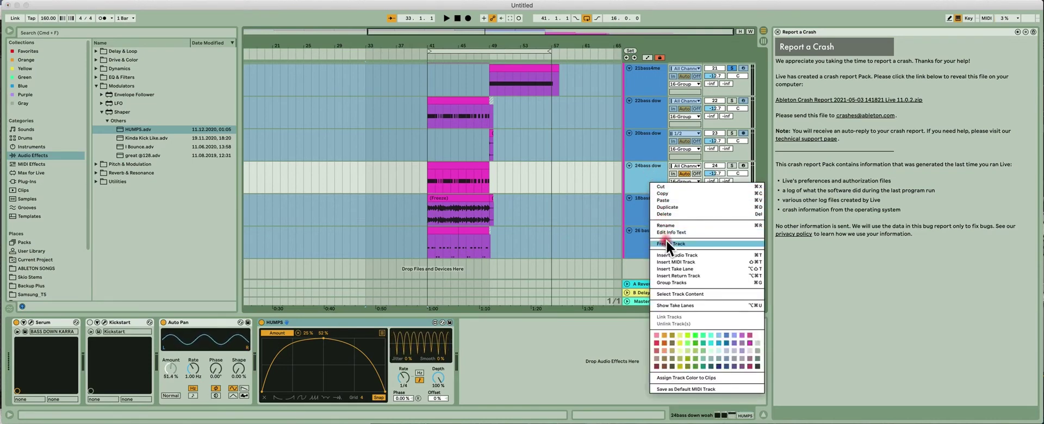
left_click(666, 242)
right_click(646, 184)
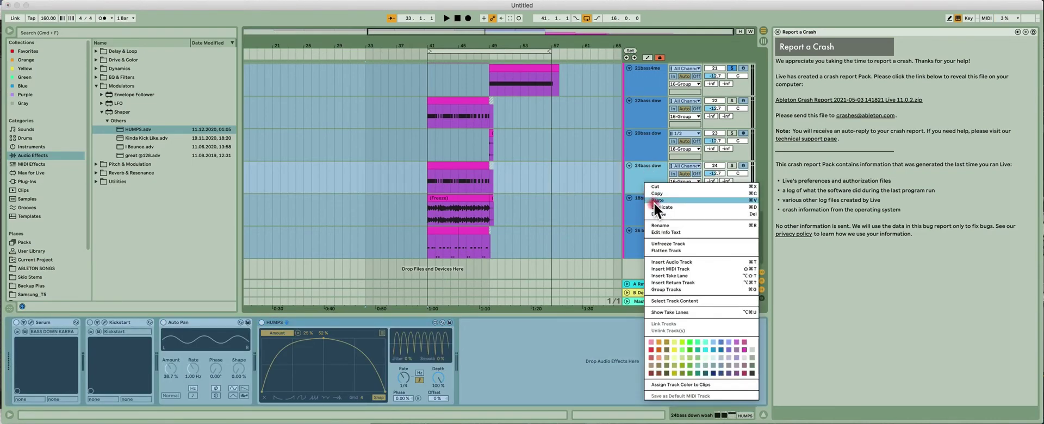
left_click(649, 205)
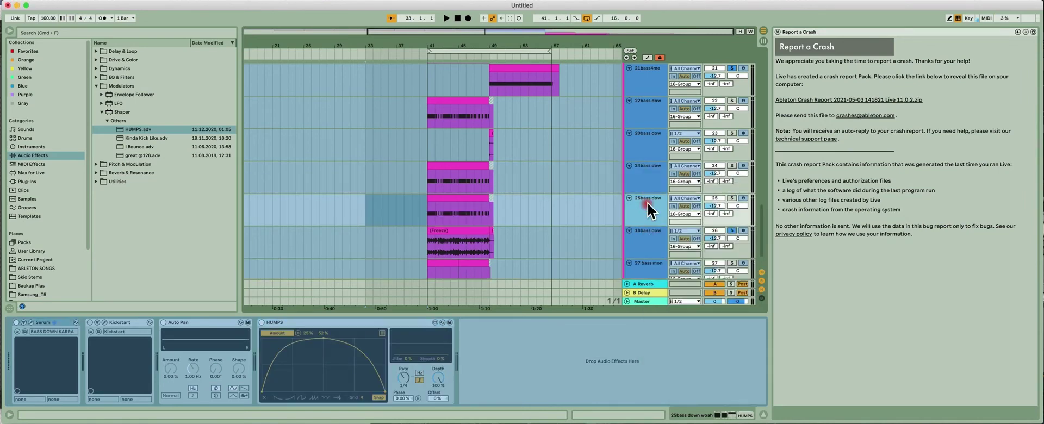
right_click(647, 203)
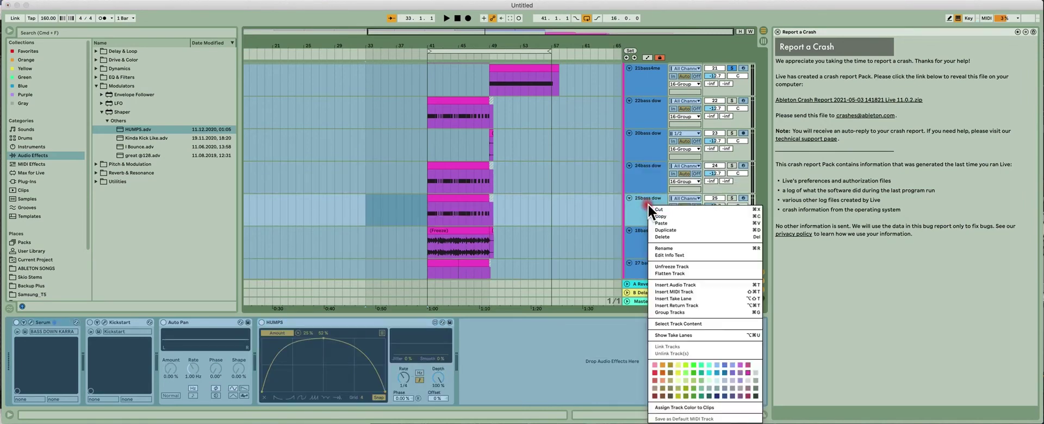
left_click(668, 273)
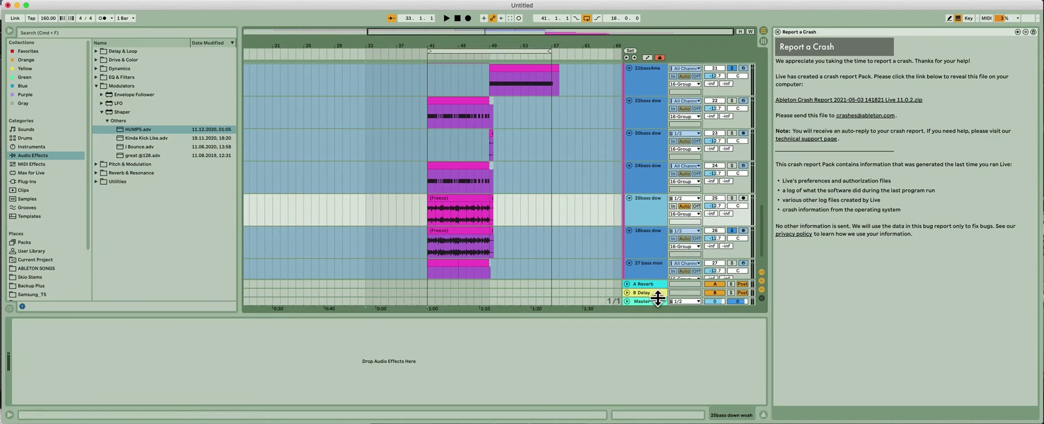
Step: Compare the flattened 25bass down duplicate's waveform with the 18bass down track below it, and delete the duplicate
left_click(634, 244)
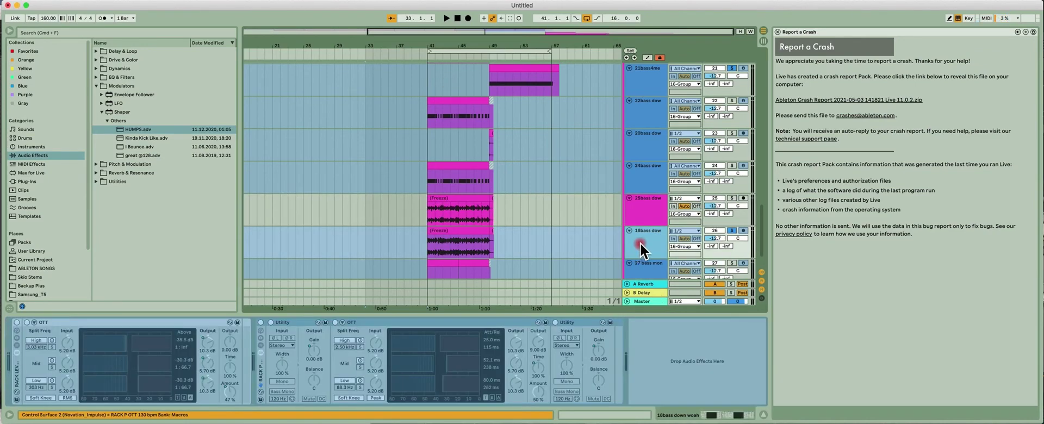
key("space")
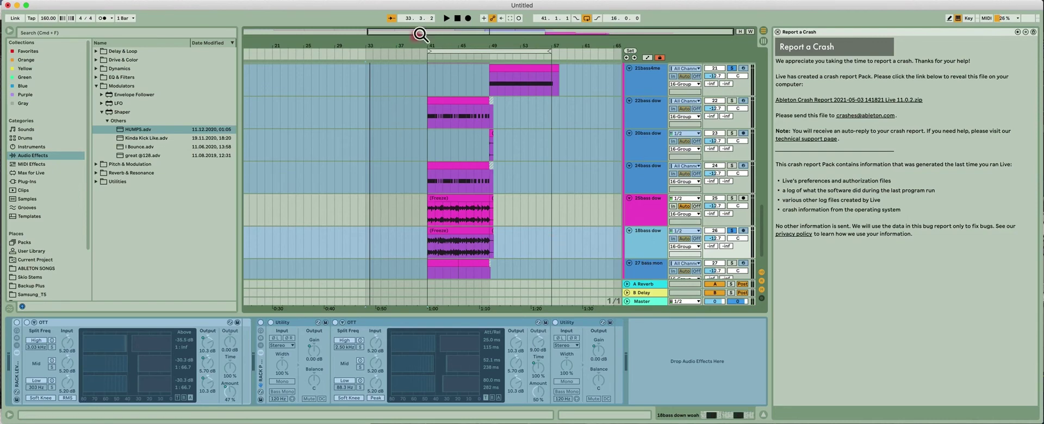
left_click_drag(439, 39, 443, 41)
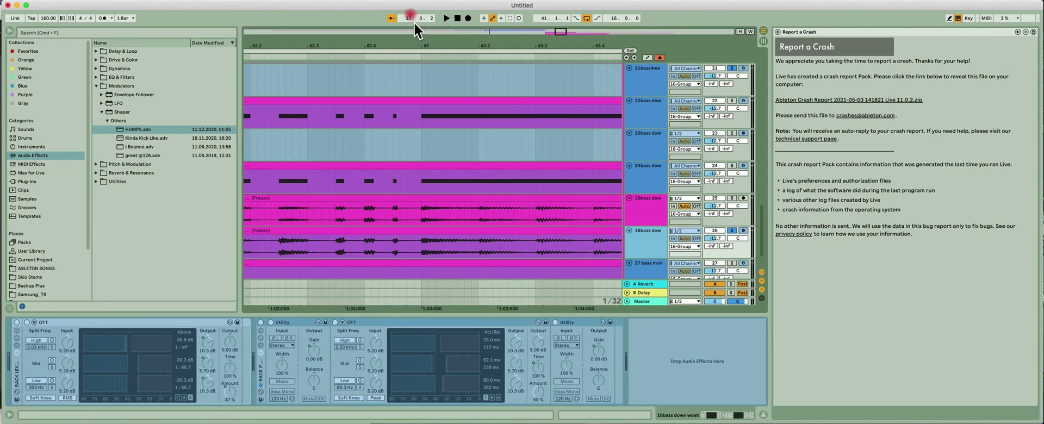
left_click_drag(427, 47, 431, 44)
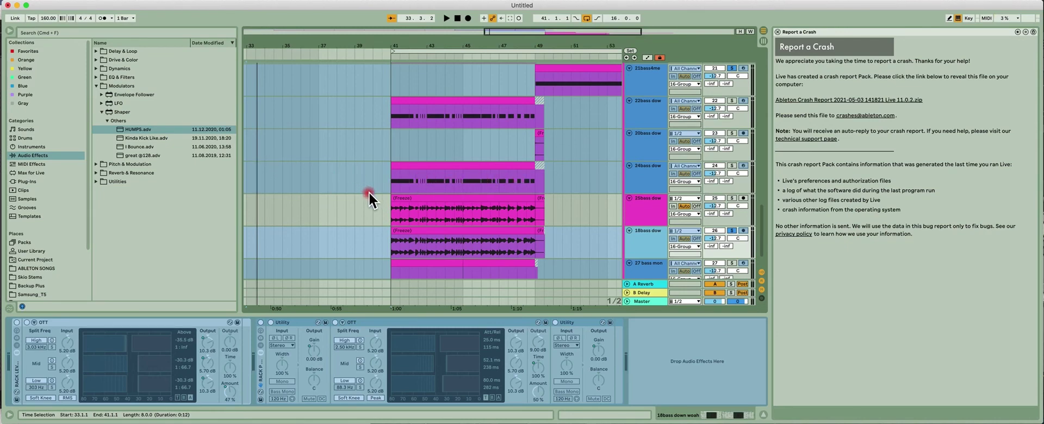
right_click(646, 212)
left_click(658, 220)
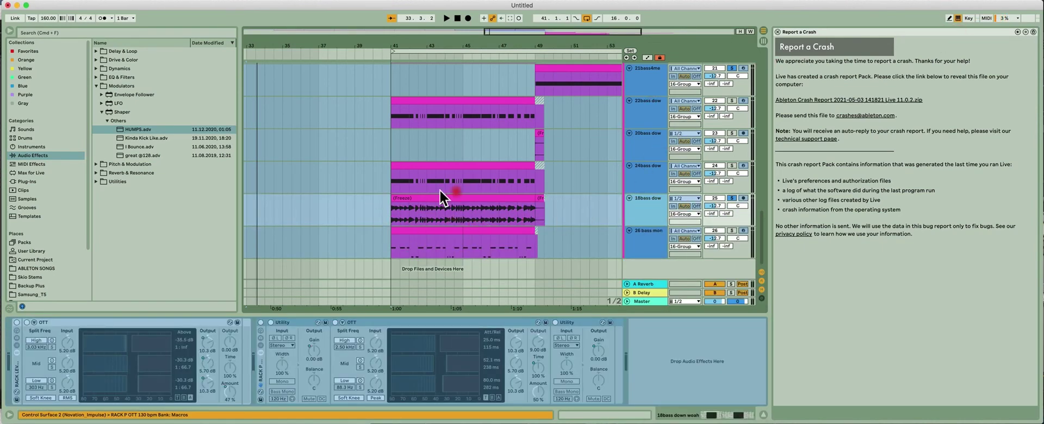
Step: Play back the arrangement briefly from bar 33 and again from the start of the 18bass down clip at bar 41
key("space")
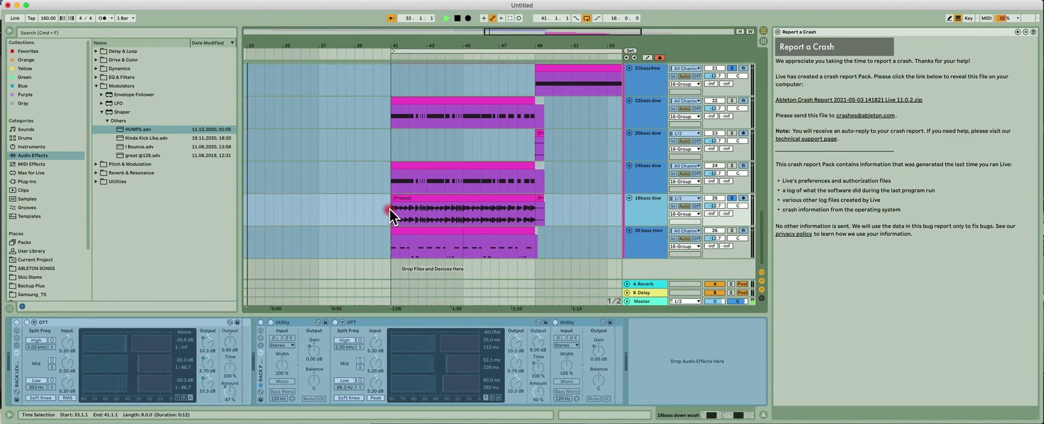
key("space")
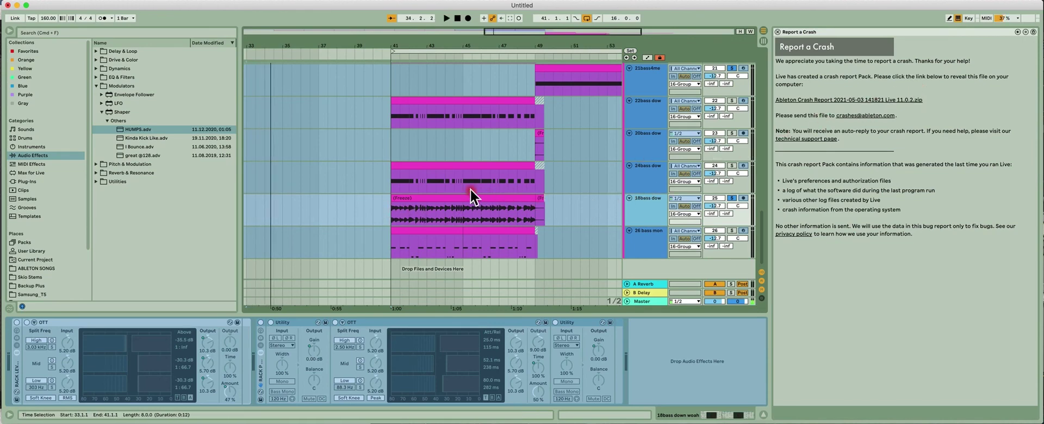
left_click(389, 223)
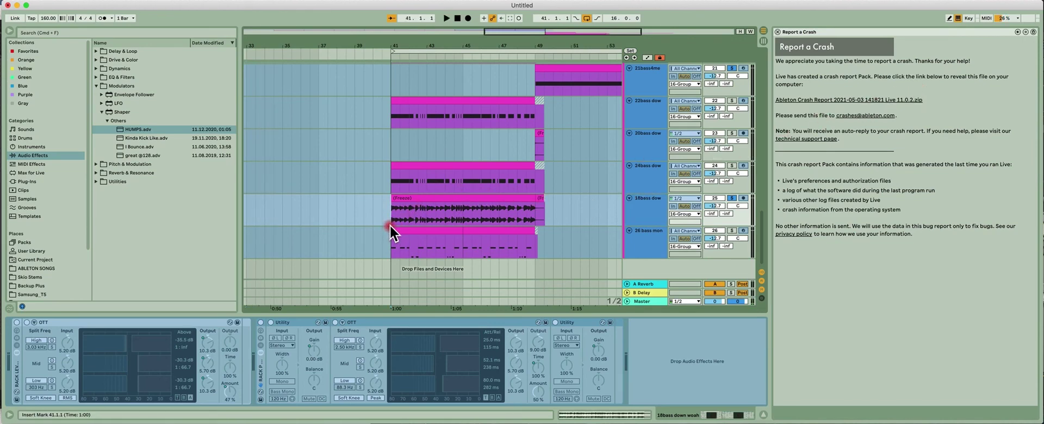
key("space")
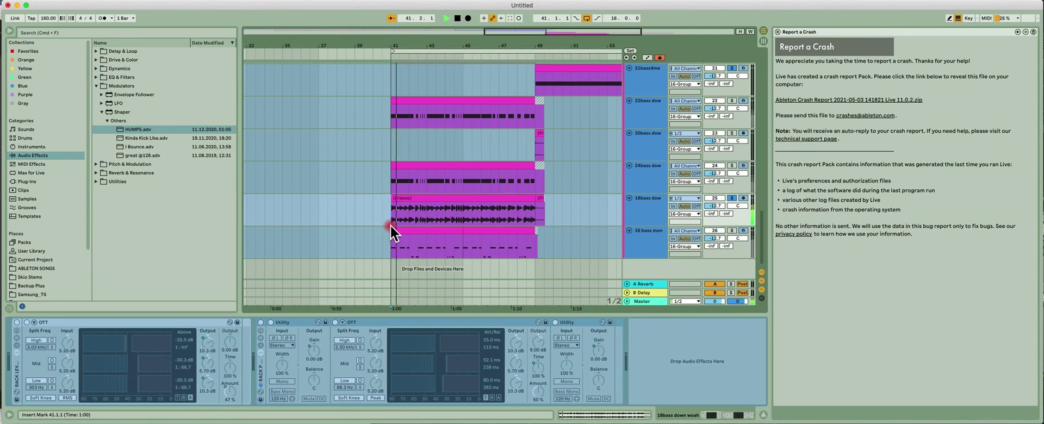
key("space")
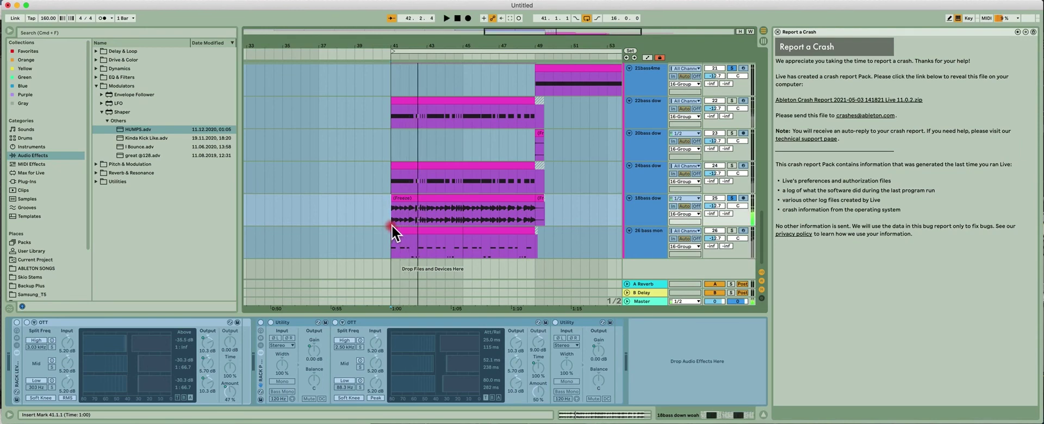
Step: Play back the flattened 19 bass12 clip from bar 41 and check the CPU load
scroll(439, 219, "up", 10)
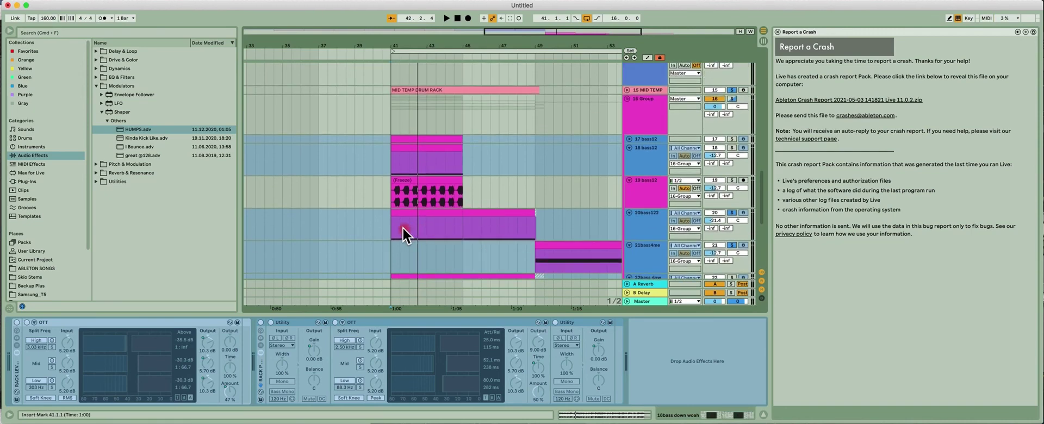
left_click(390, 205)
key("space")
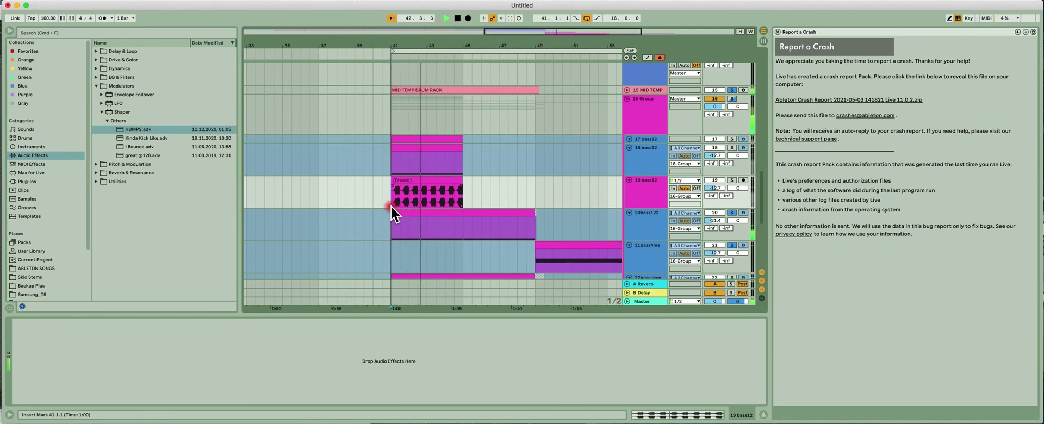
key("space")
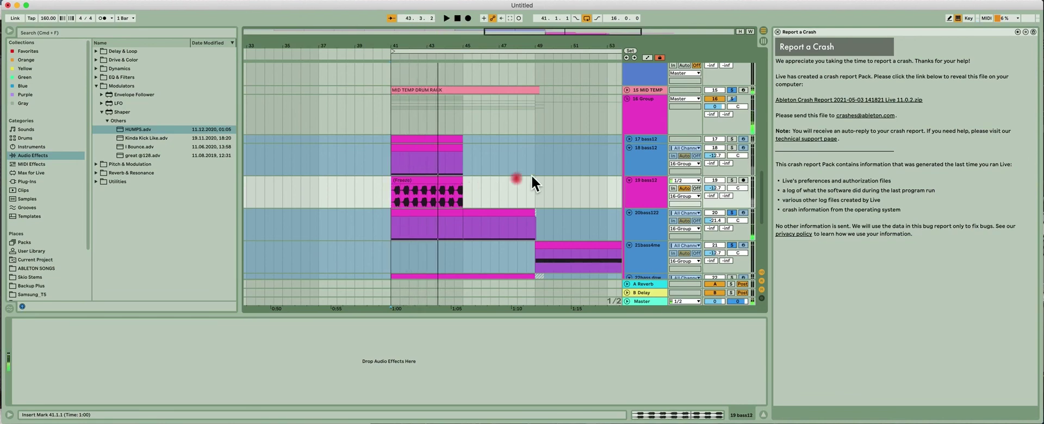
left_click(1000, 18)
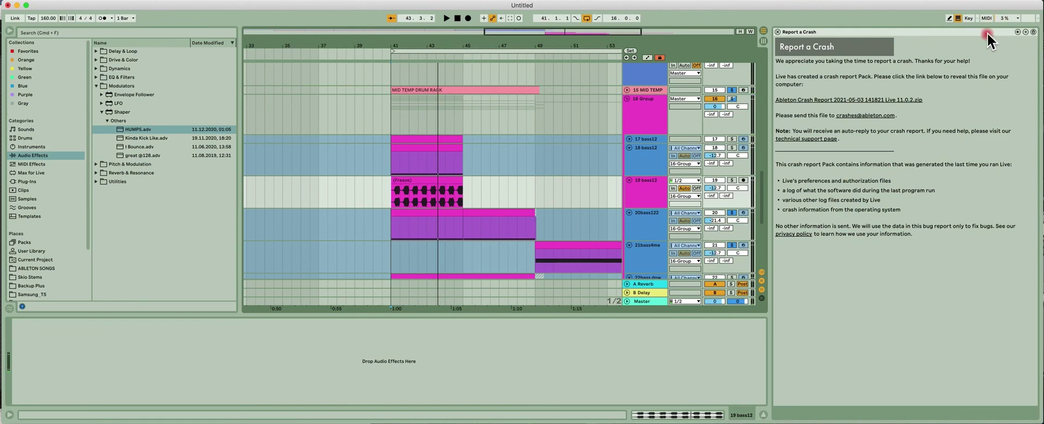
left_click(999, 34)
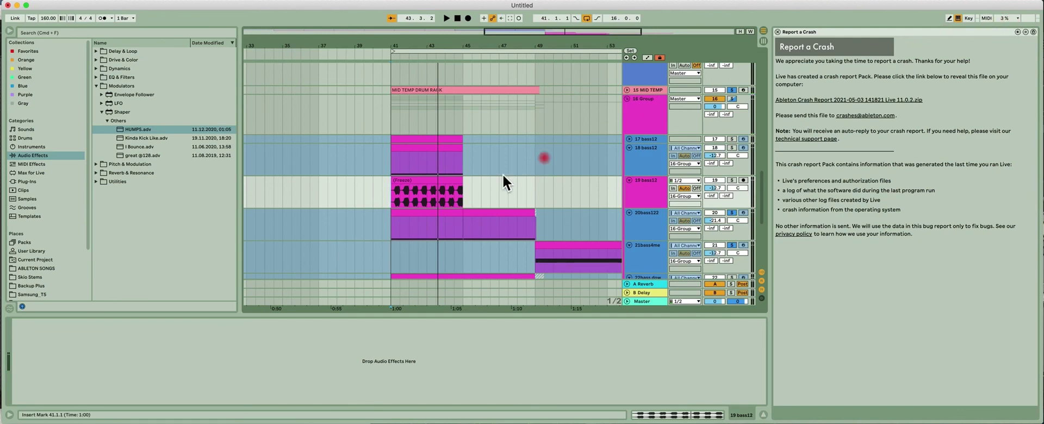
key("space")
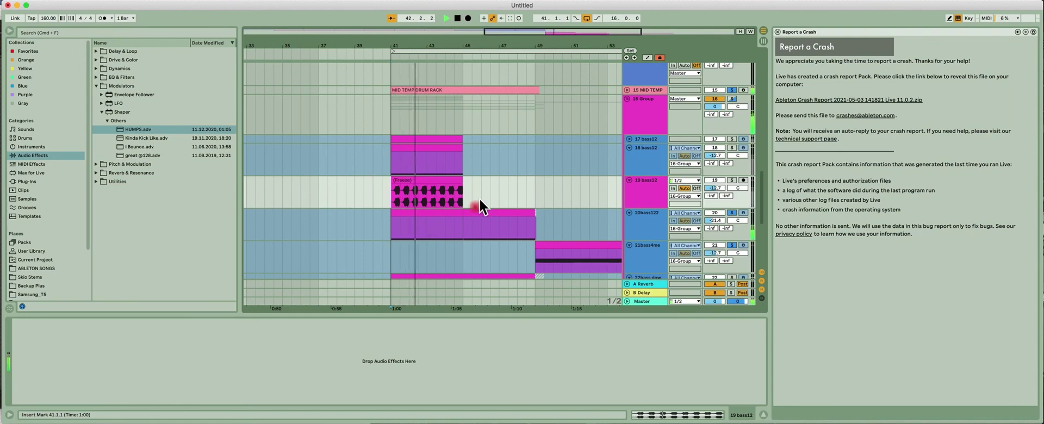
key("space")
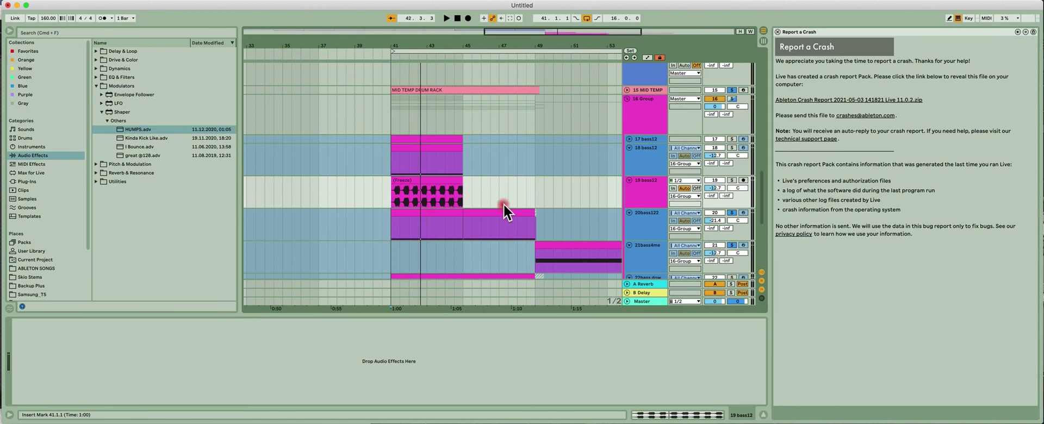
left_click_drag(514, 45, 514, 39)
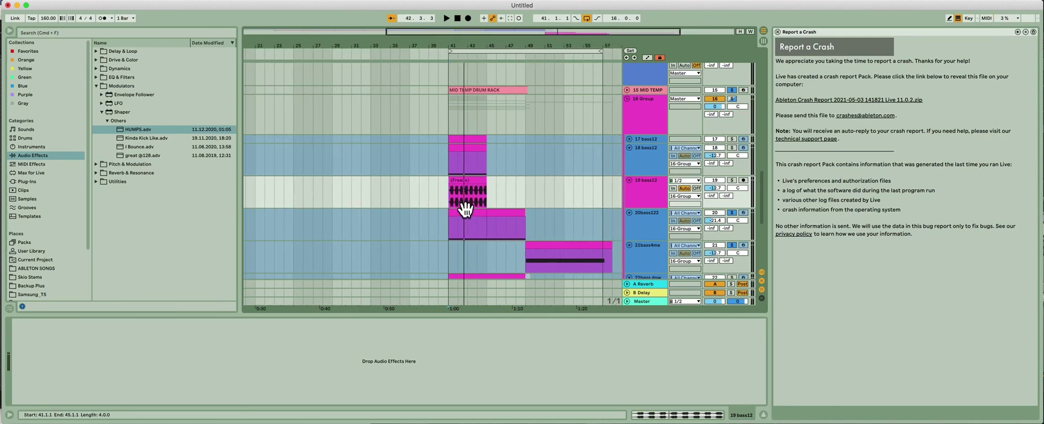
left_click(501, 193)
scroll(500, 193, "up", 1)
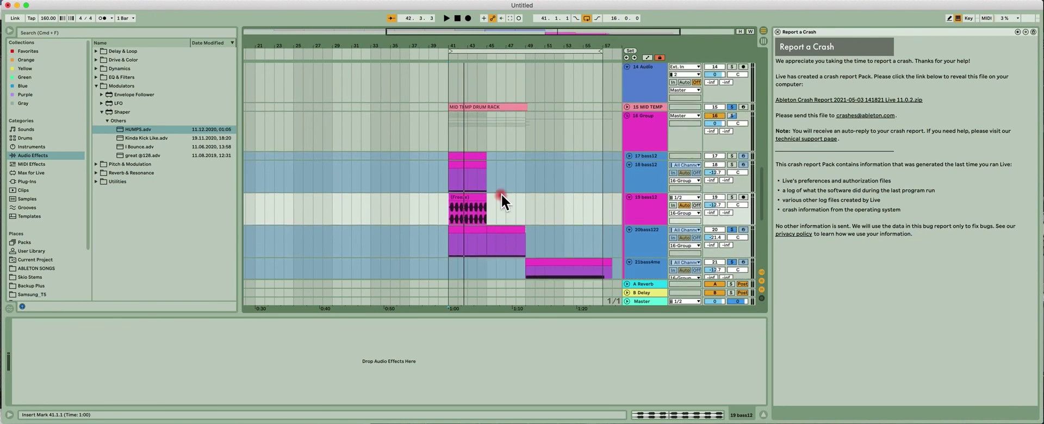
scroll(501, 193, "down", 3)
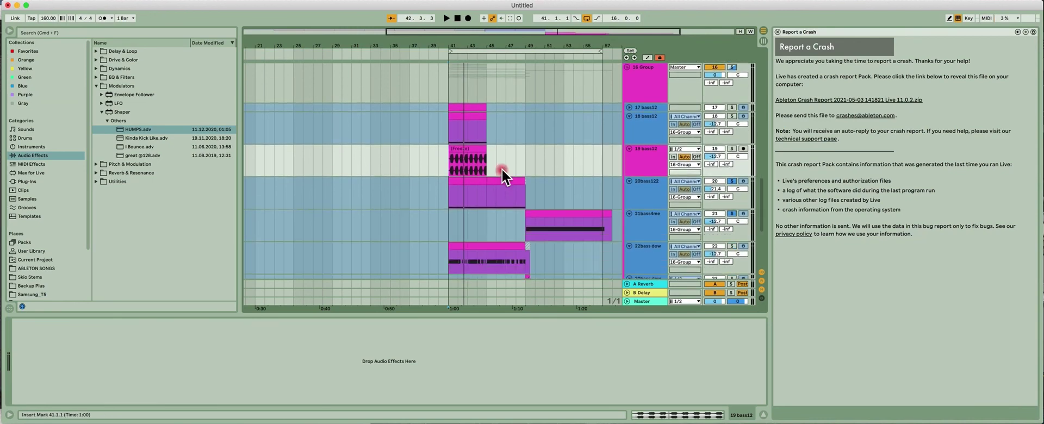